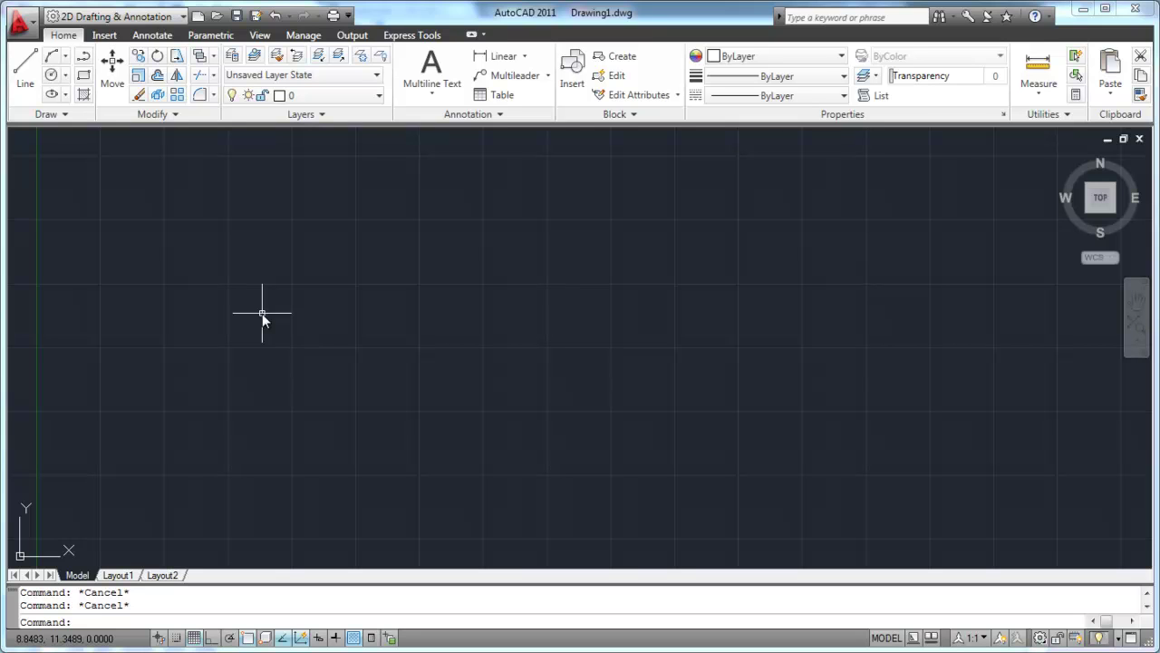
Step: Draw two separate slanted lines side by side, the first longer than the second
type("l")
key("Return")
left_click(267, 408)
left_click(360, 232)
key("Return")
left_click(447, 401)
left_click(504, 286)
type("l")
key("Return")
left_click(536, 214)
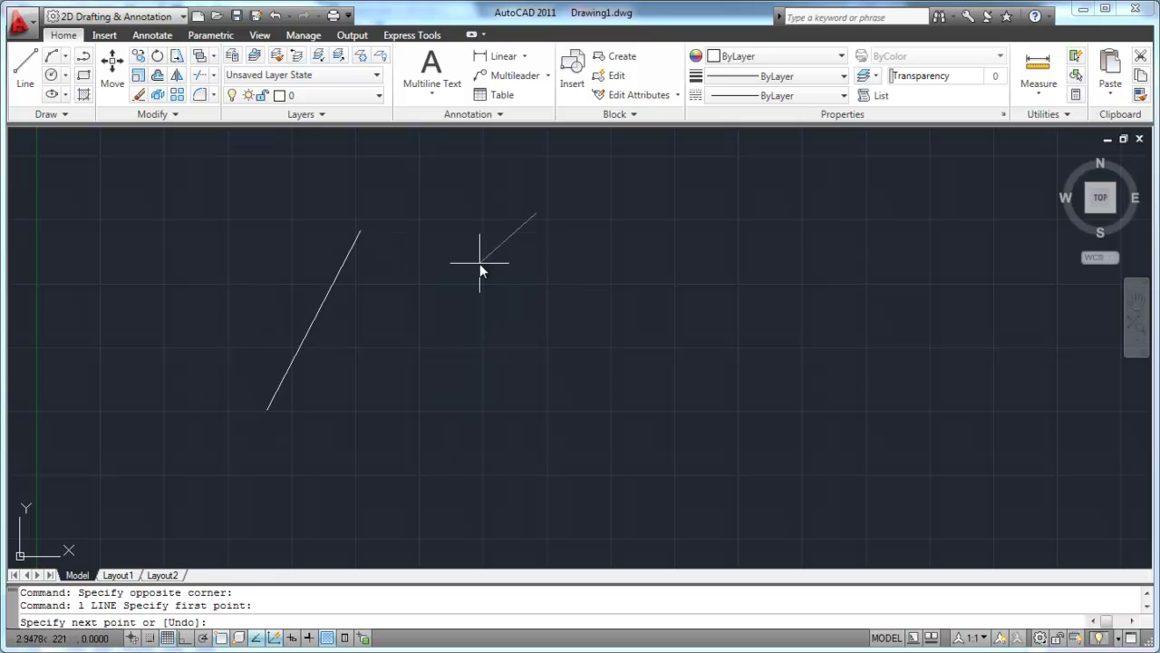
key("Return")
Step: Draw a circle of about 2.93 radius beside the lines and a smaller circle to its upper right
type("c")
key("Return")
left_click(540, 359)
left_click(598, 406)
key("Return")
left_click(708, 302)
left_click(741, 347)
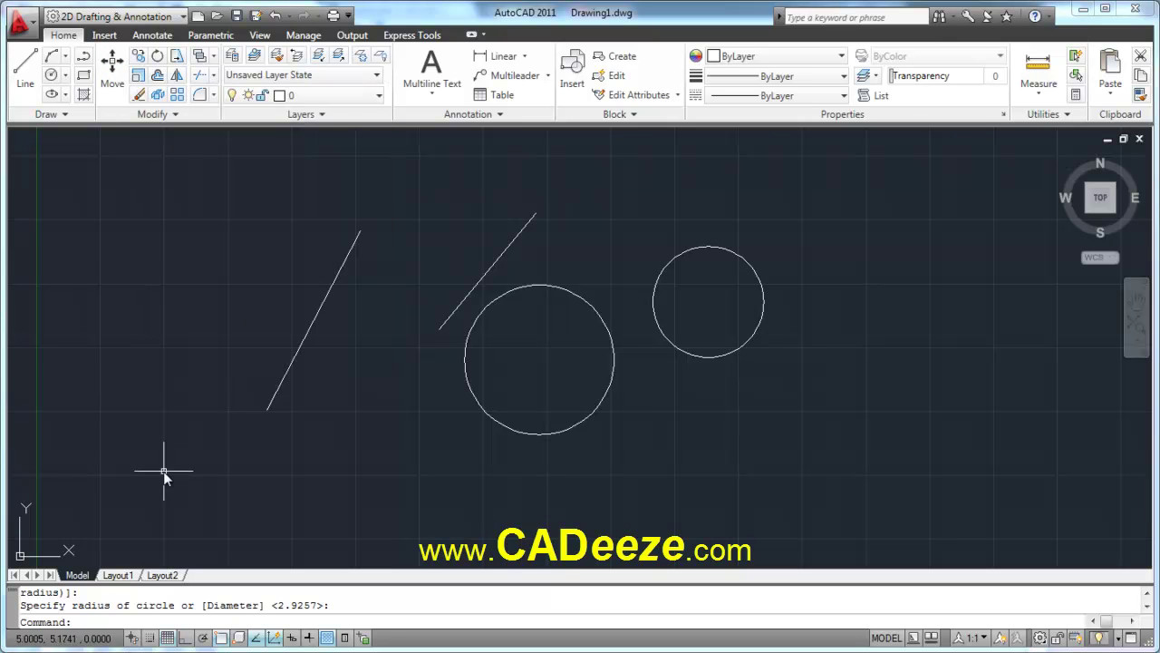
Step: Move the longer slanted line to the right and slightly down, using a base point just below its lower end
type("m")
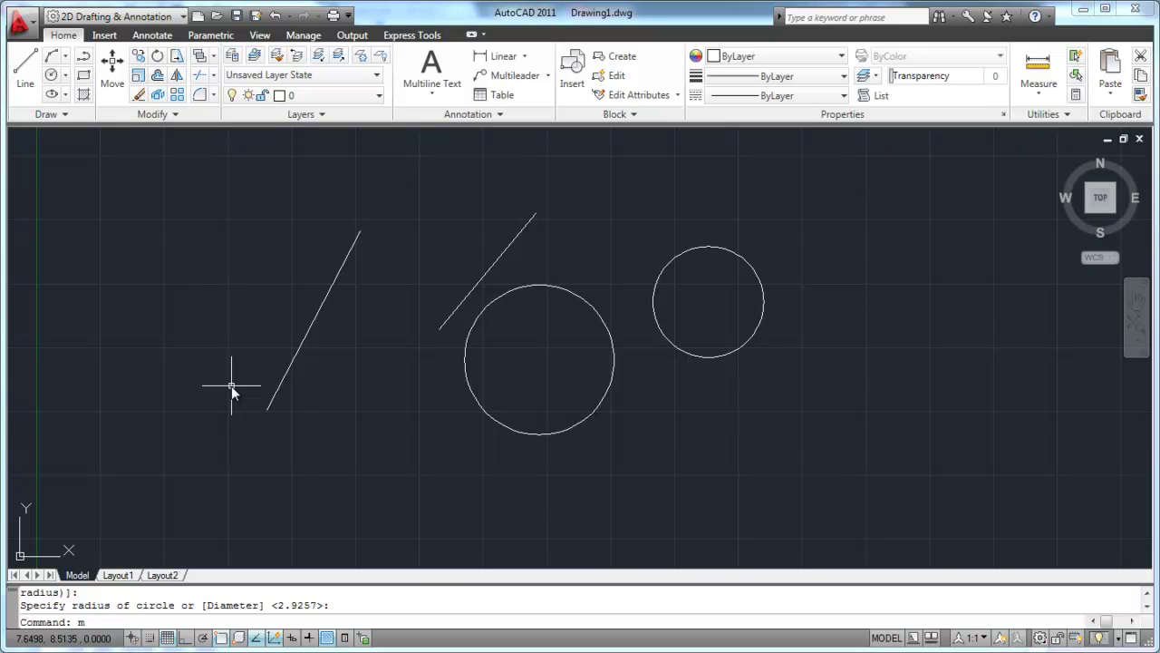
key("Return")
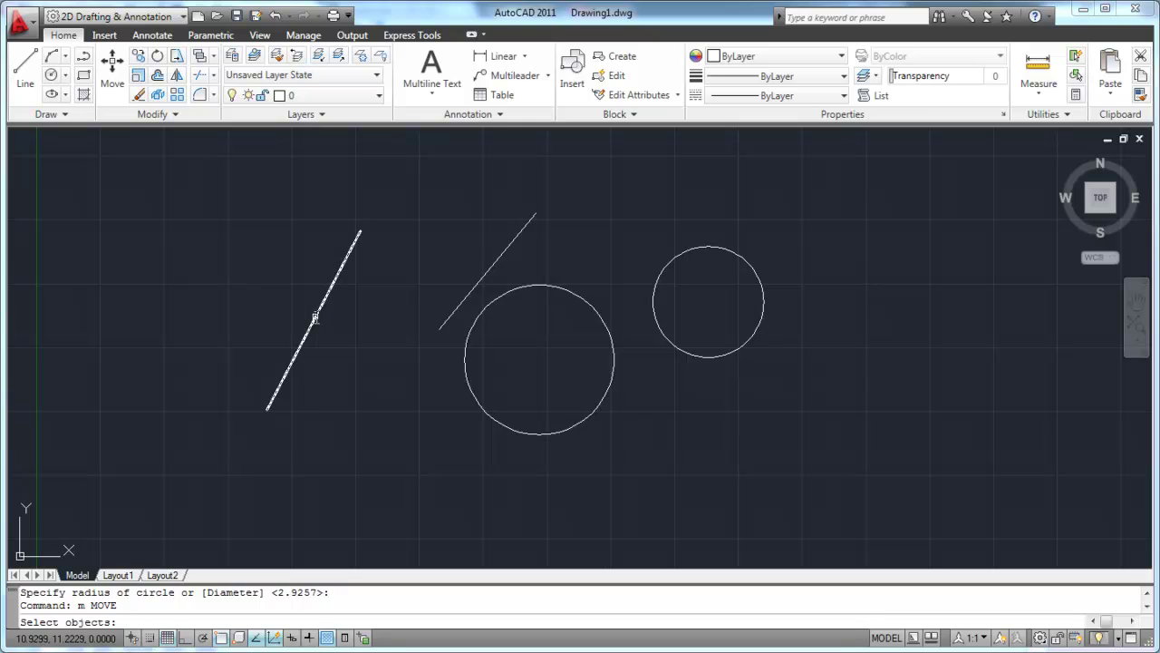
left_click(316, 316)
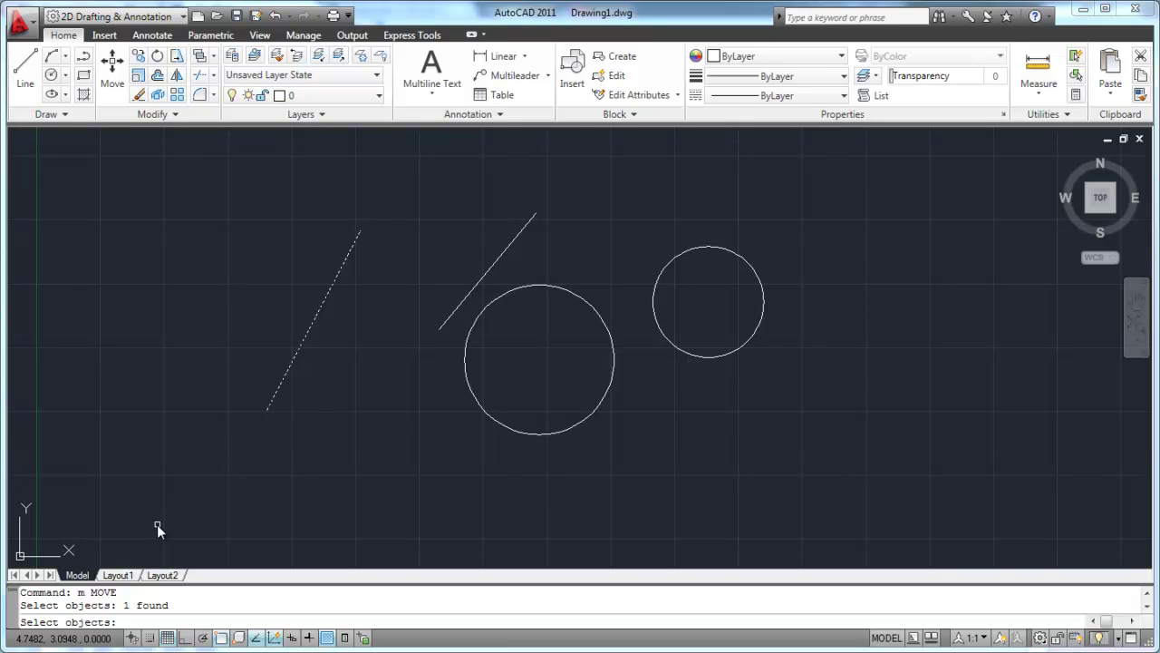
key("Return")
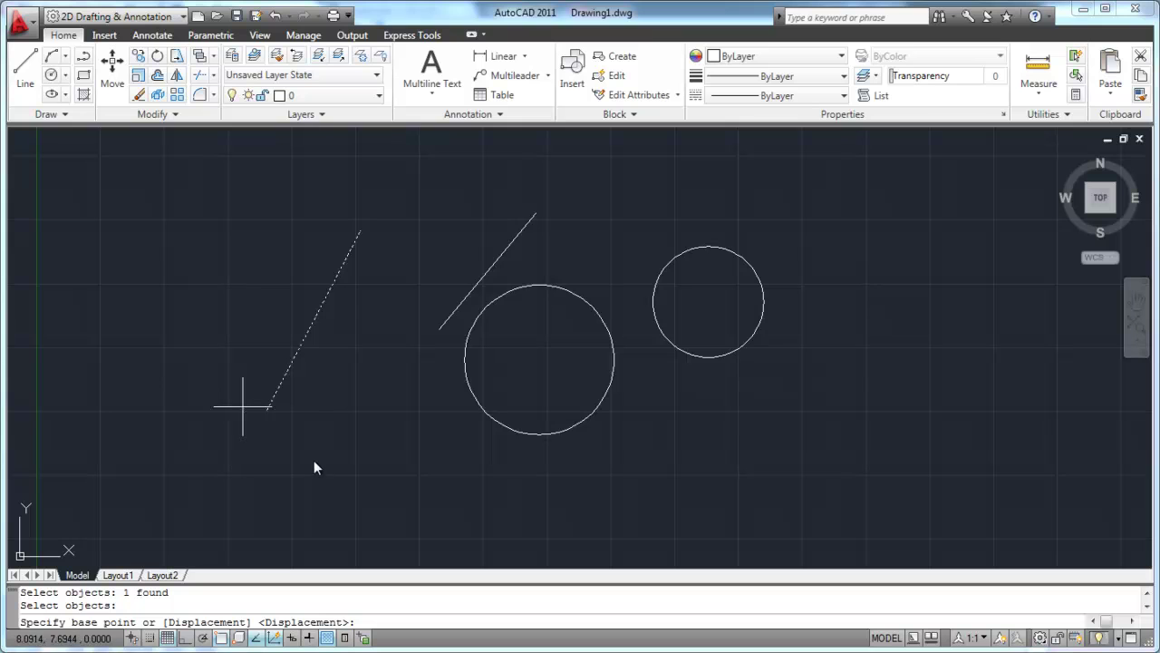
left_click(266, 431)
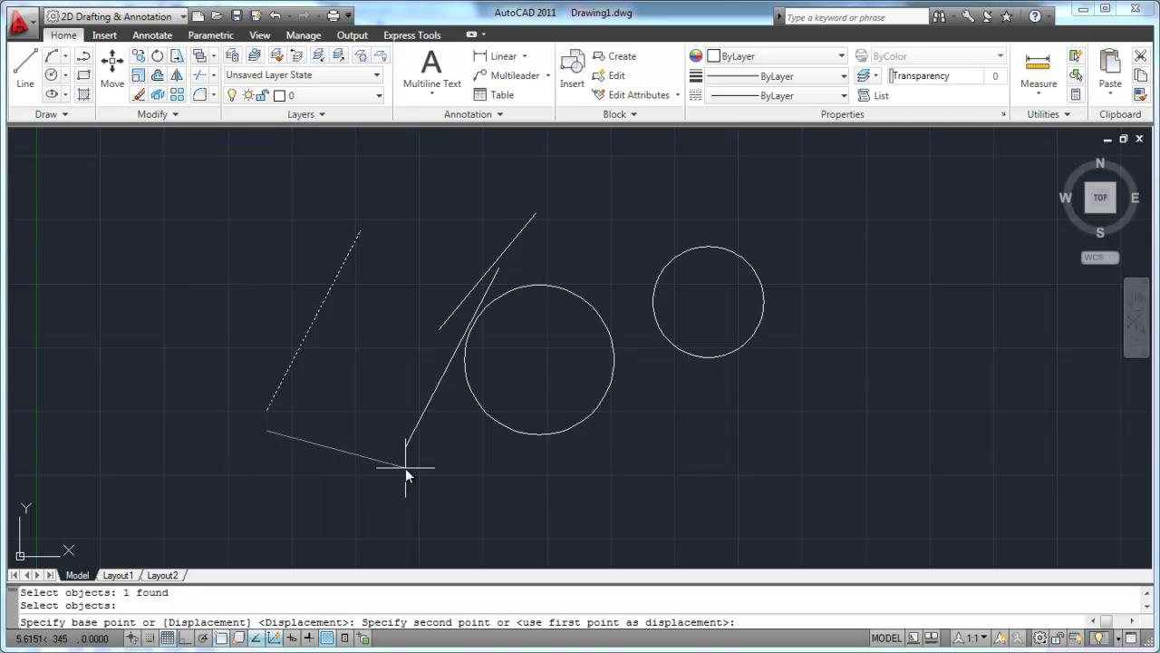
left_click(355, 451)
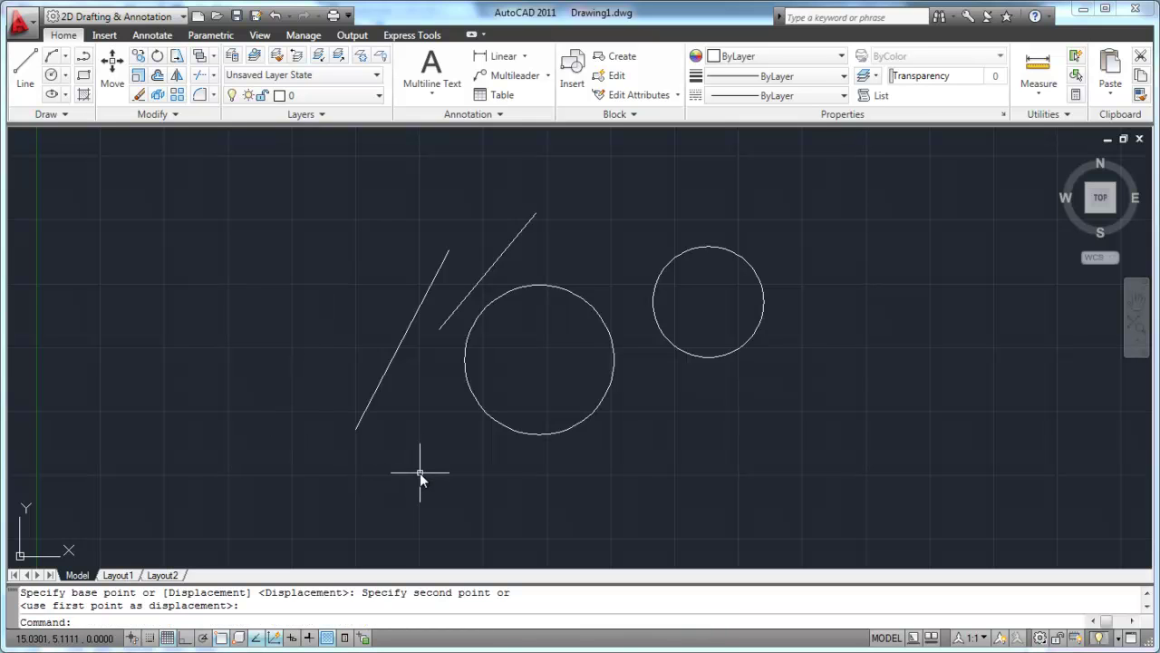
Step: Move the longer slanted line back to the left and slightly down, using a base point in empty space
type("m")
key("Return")
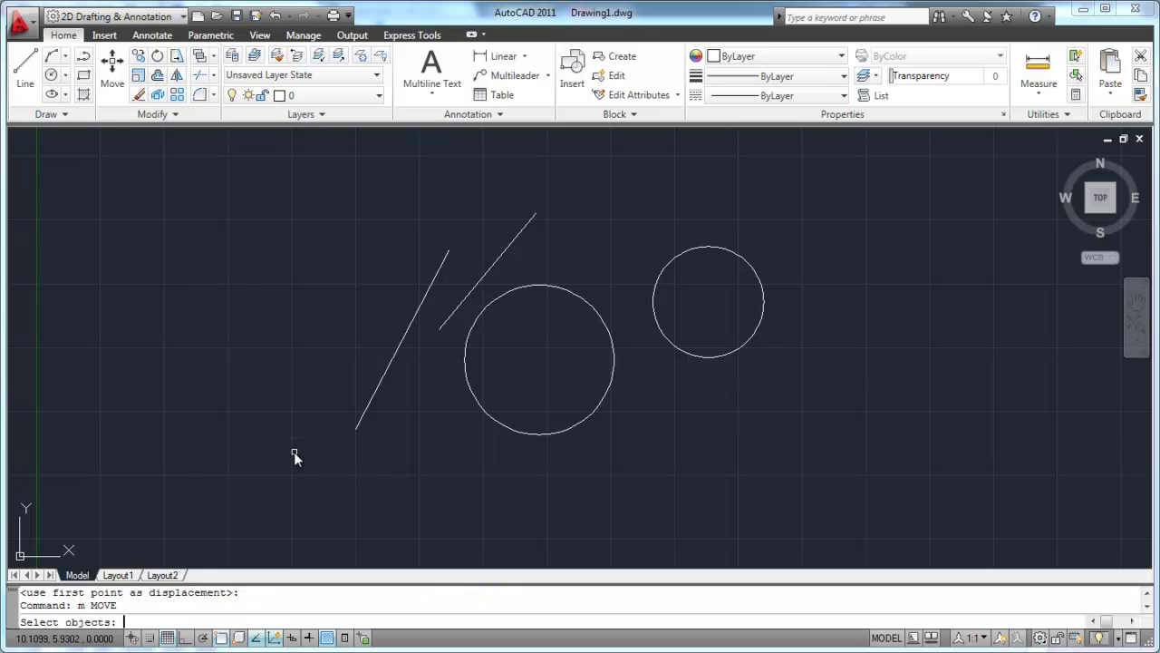
left_click(374, 397)
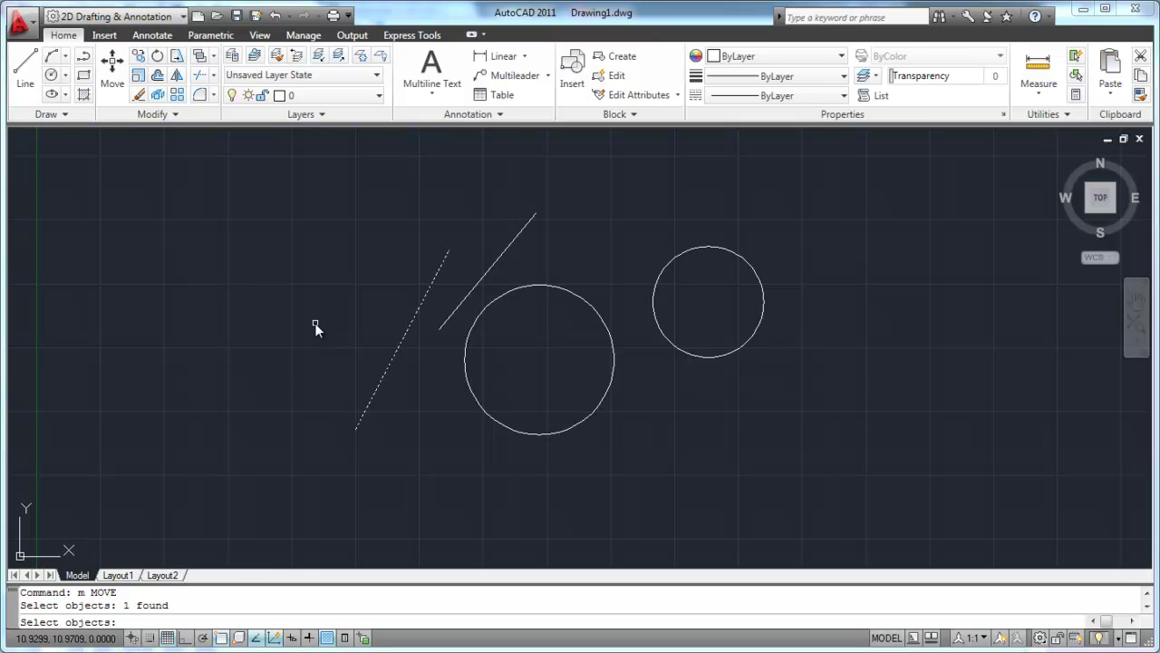
key("Return")
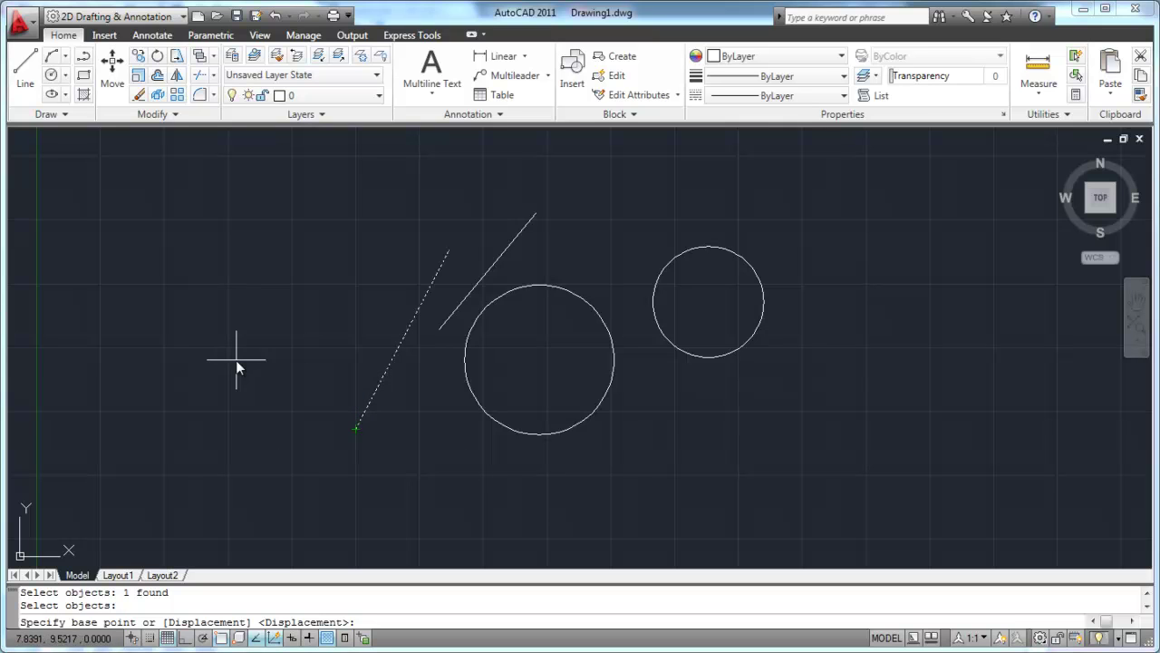
left_click(326, 326)
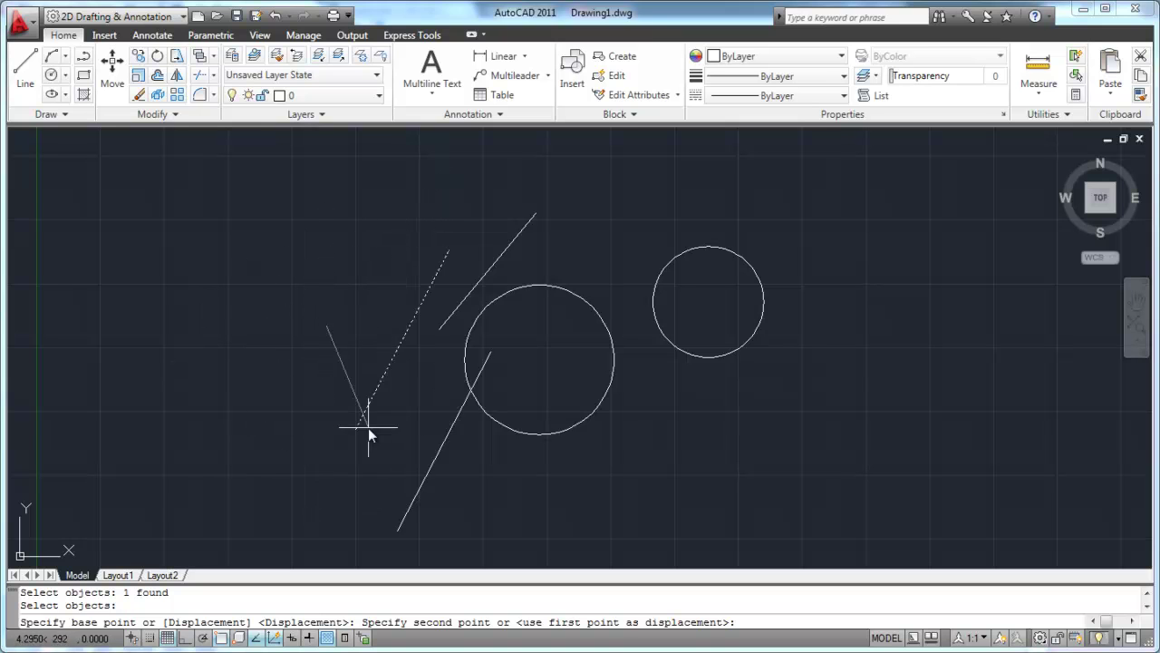
left_click(252, 355)
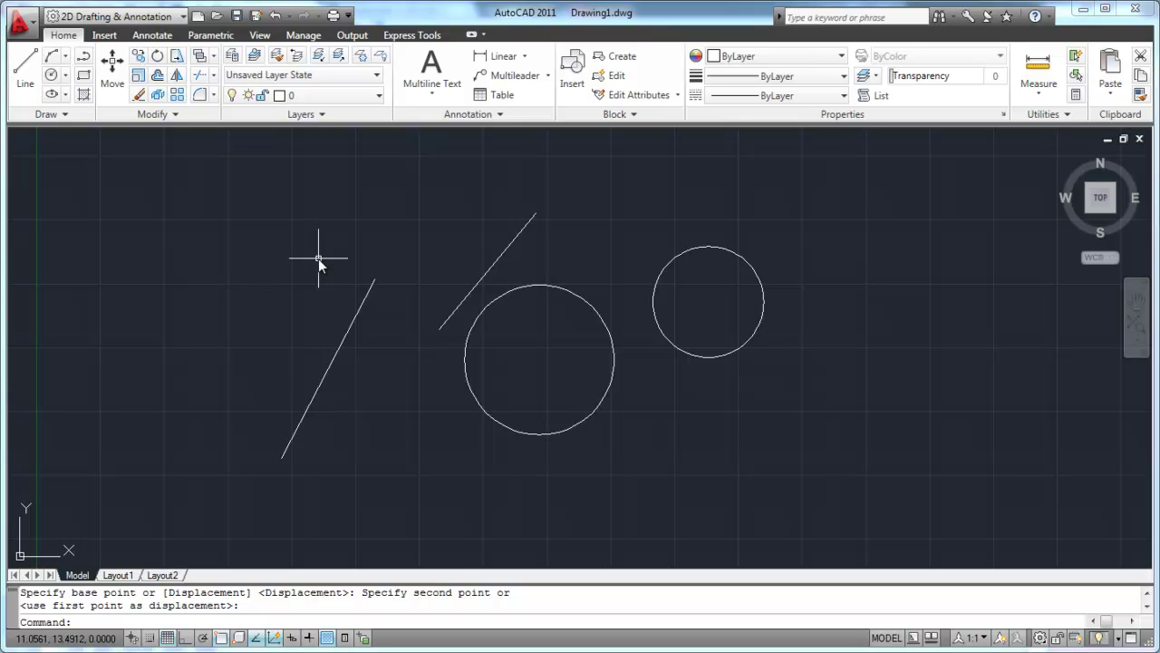
Step: Erase both slanted lines, keeping the two circles
type("e")
key("Return")
left_click(375, 272)
left_click(352, 366)
left_click(466, 275)
left_click(458, 304)
key("Return")
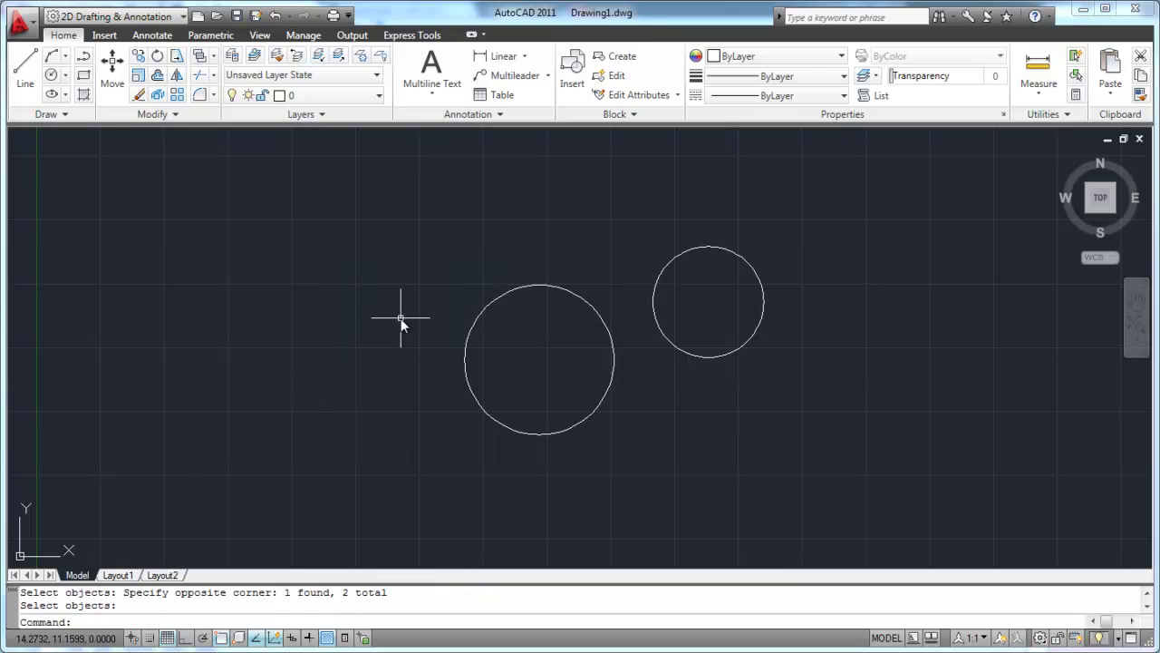
Step: With Ortho on, draw a vertical line left of the circles and a separate horizontal line to its lower right
type("l")
key("Return")
left_click(269, 310)
key("F8")
left_click(272, 469)
key("Return")
key("Return")
left_click(335, 521)
left_click(528, 521)
key("Return")
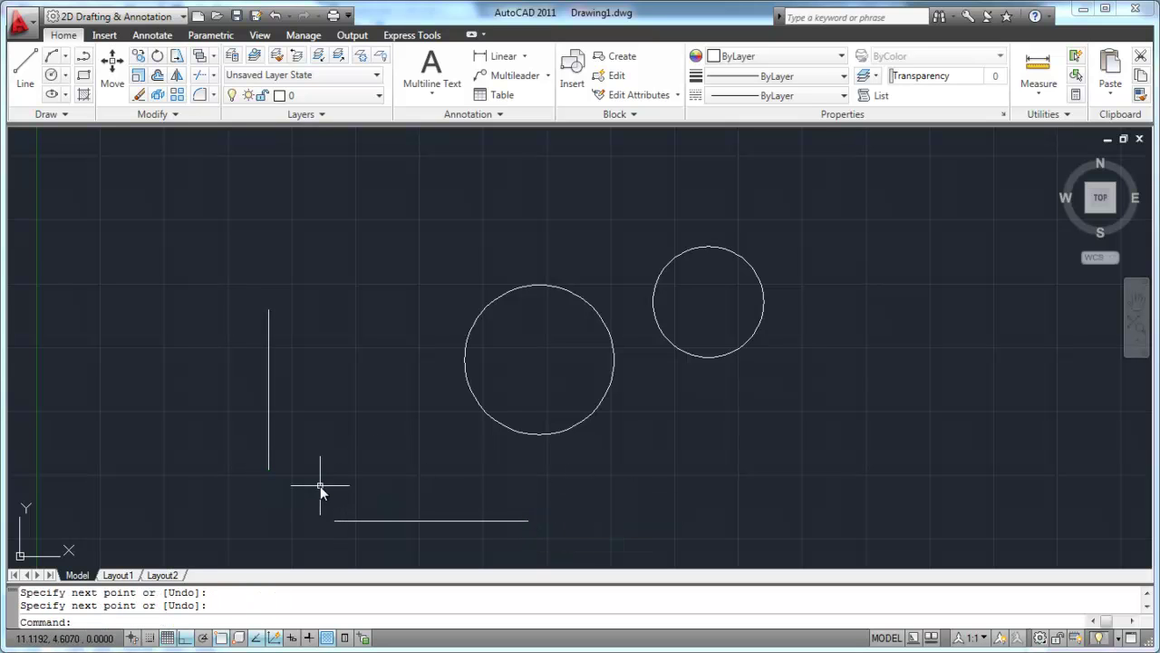
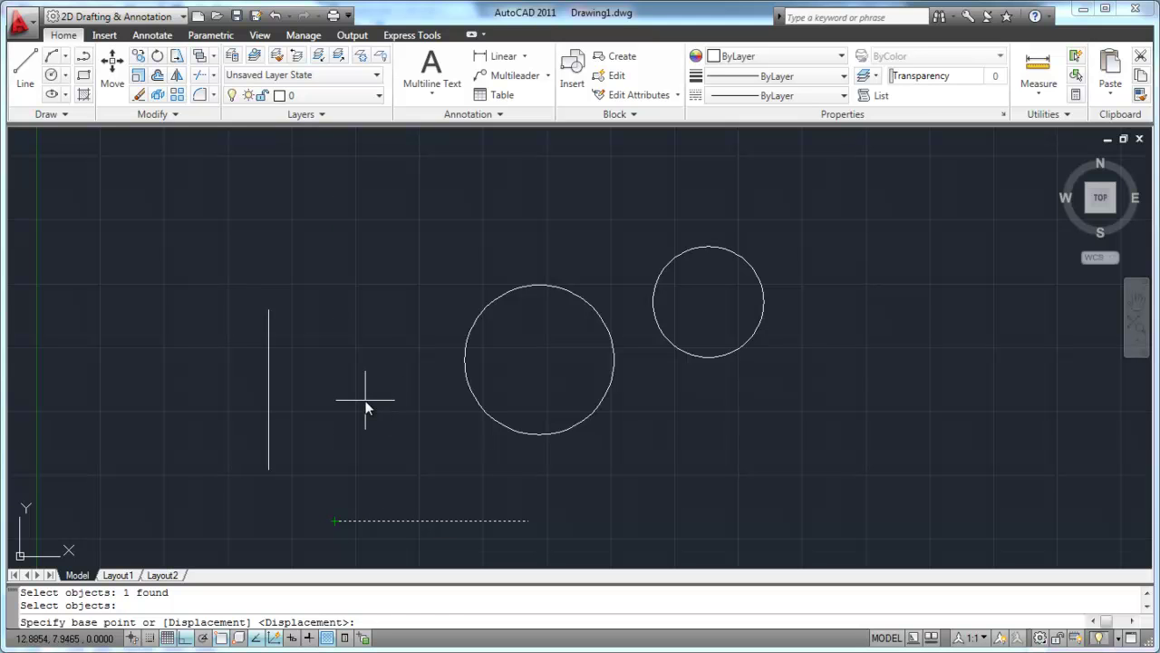
Step: Move the horizontal line from its left endpoint to the lower endpoint of the vertical line, using Endpoint snaps with Ortho off
left_click(185, 638)
key("F8")
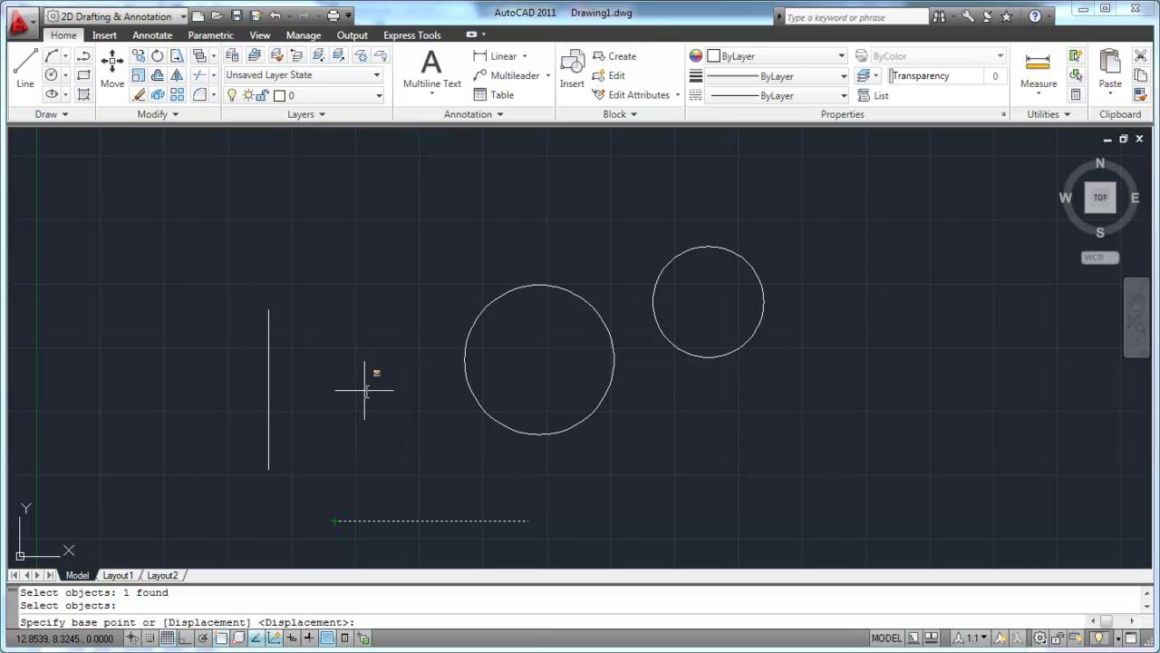
right_click(366, 396, "shift")
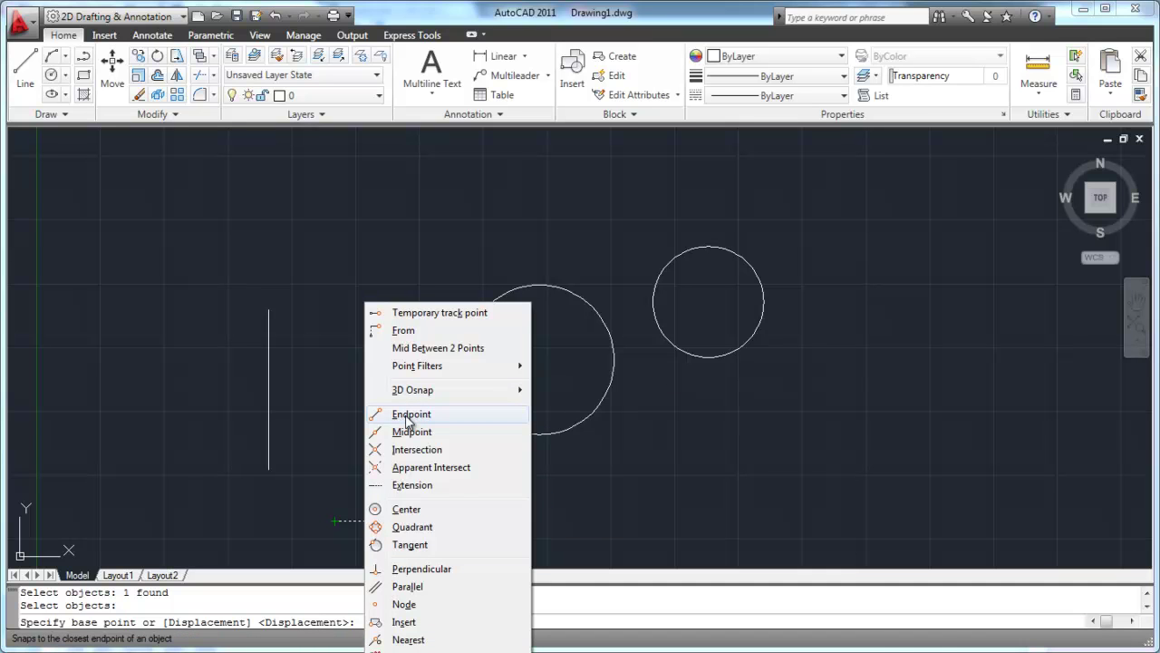
left_click(410, 415)
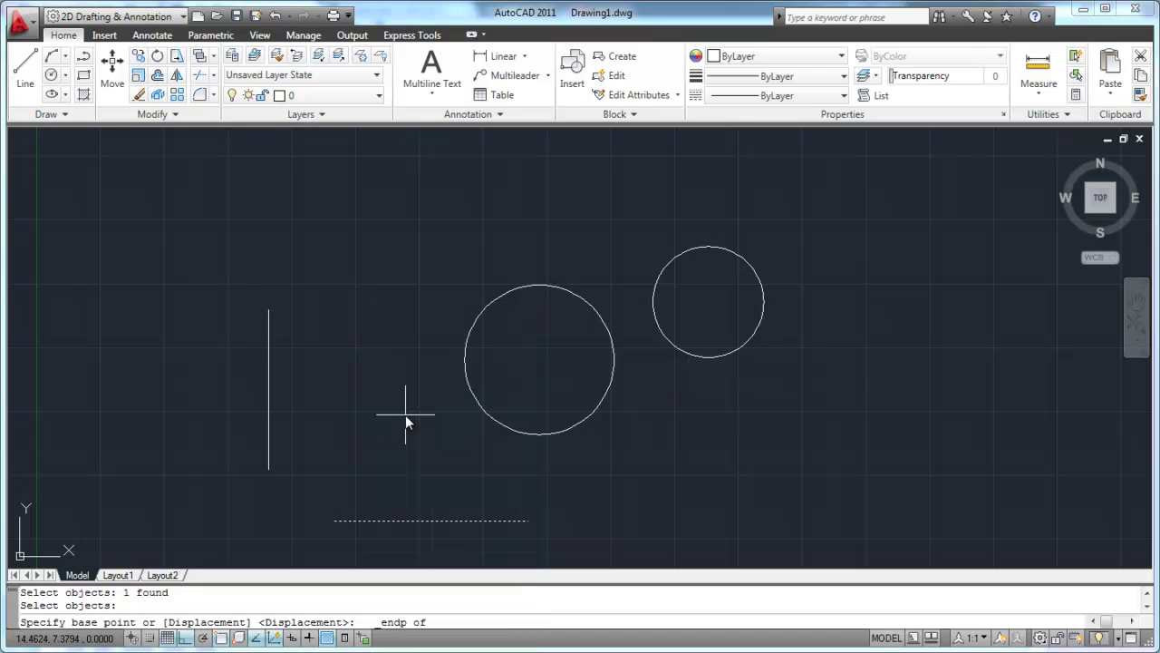
left_click(344, 520)
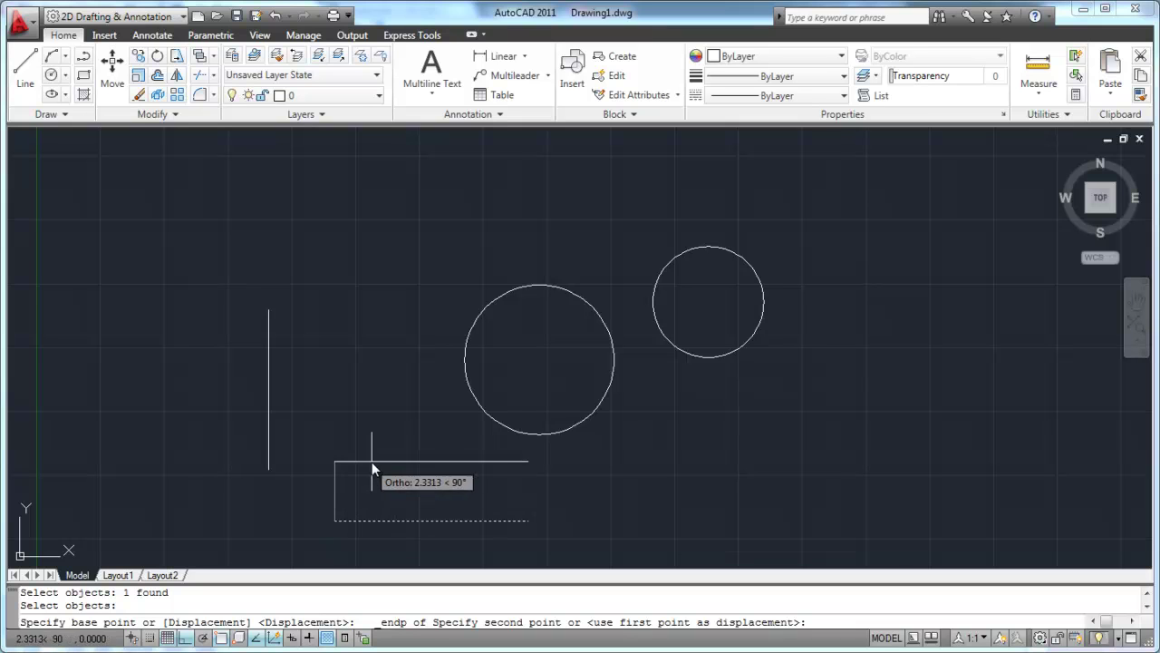
key("F8")
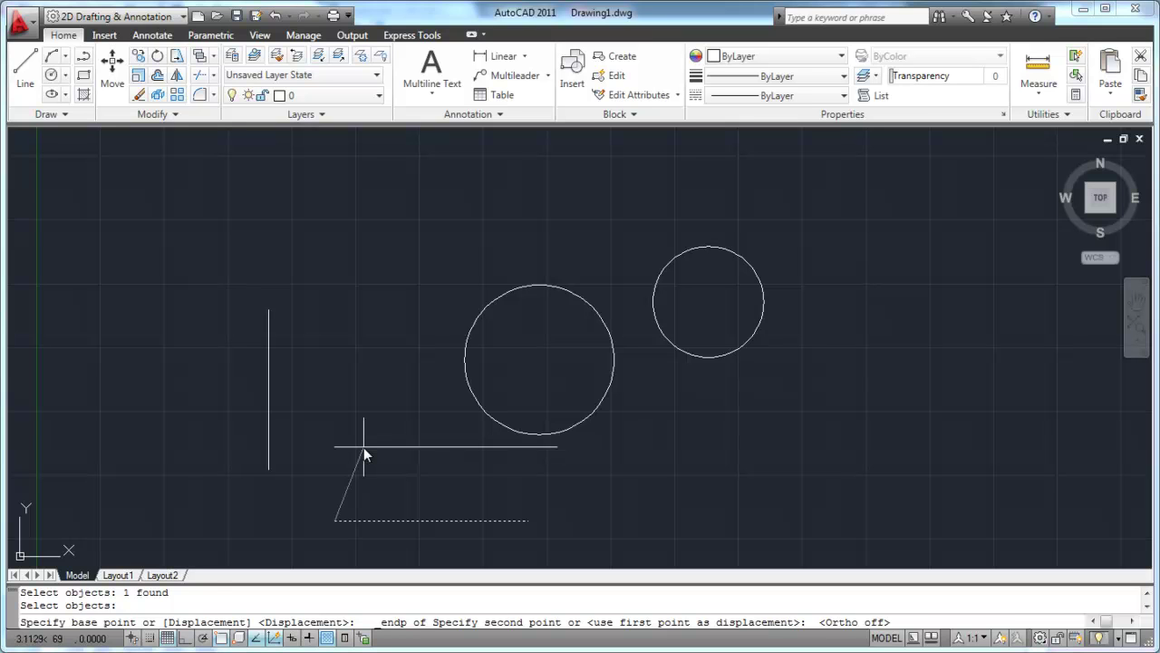
right_click(363, 447, "shift")
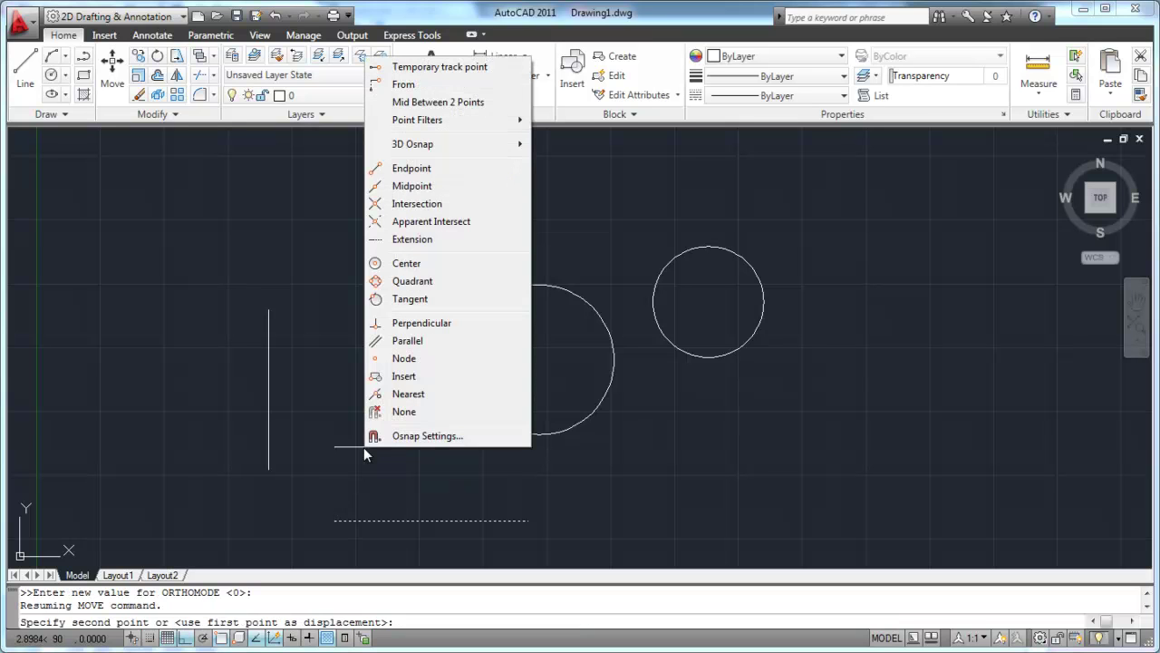
left_click(415, 169)
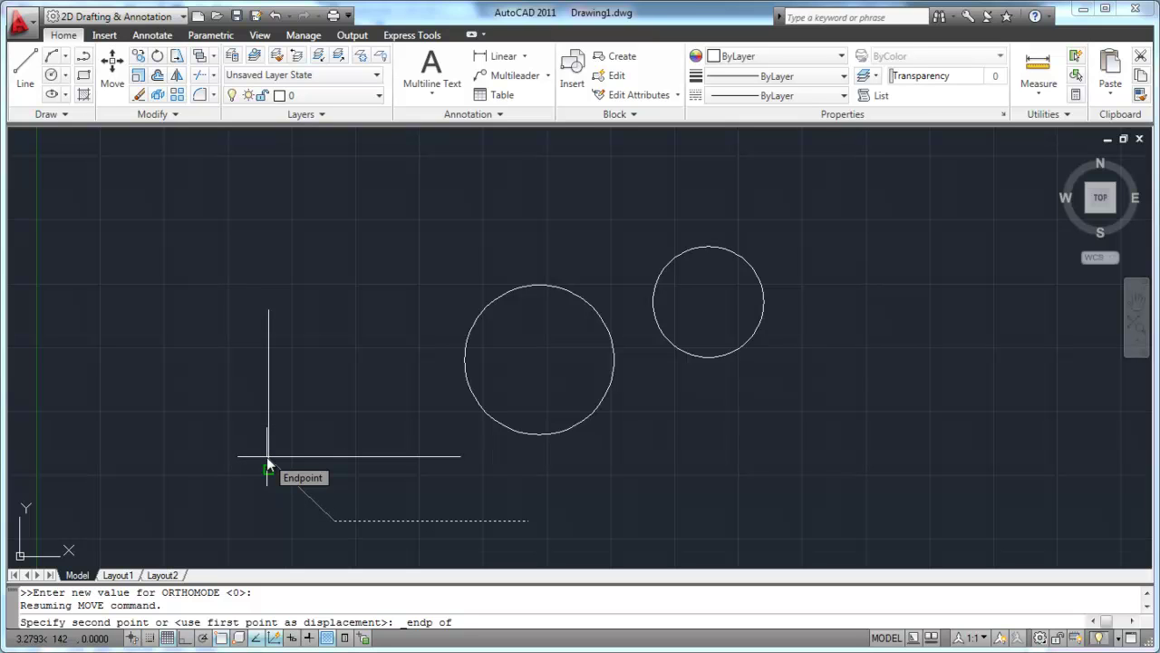
left_click(268, 463)
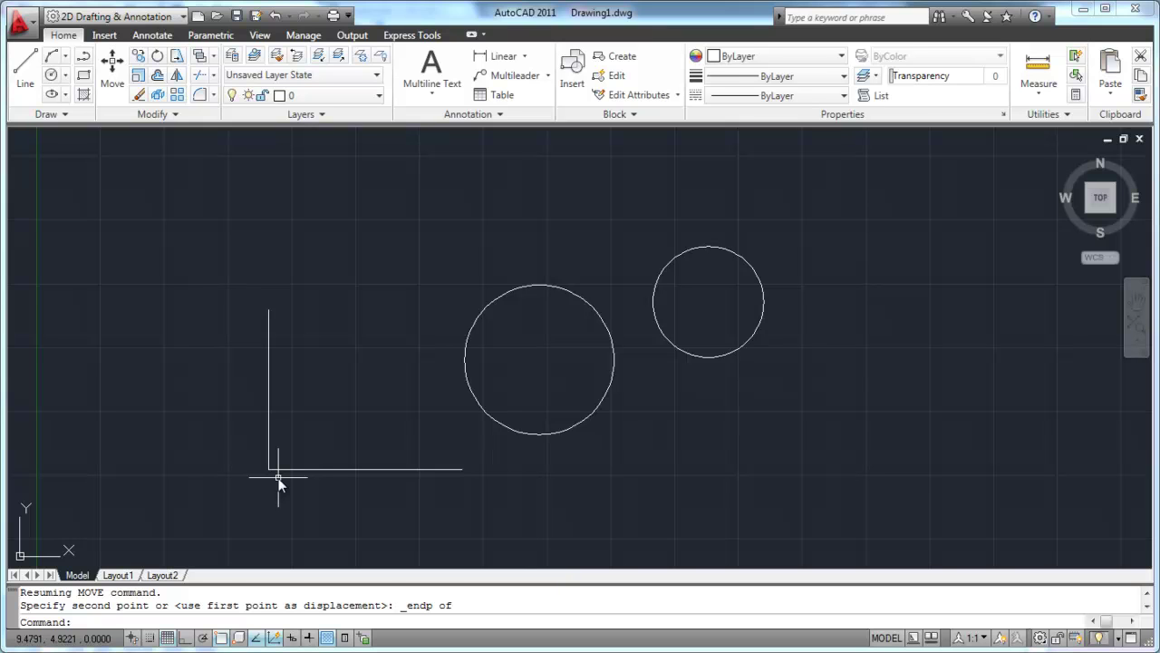
type("m")
key("Return")
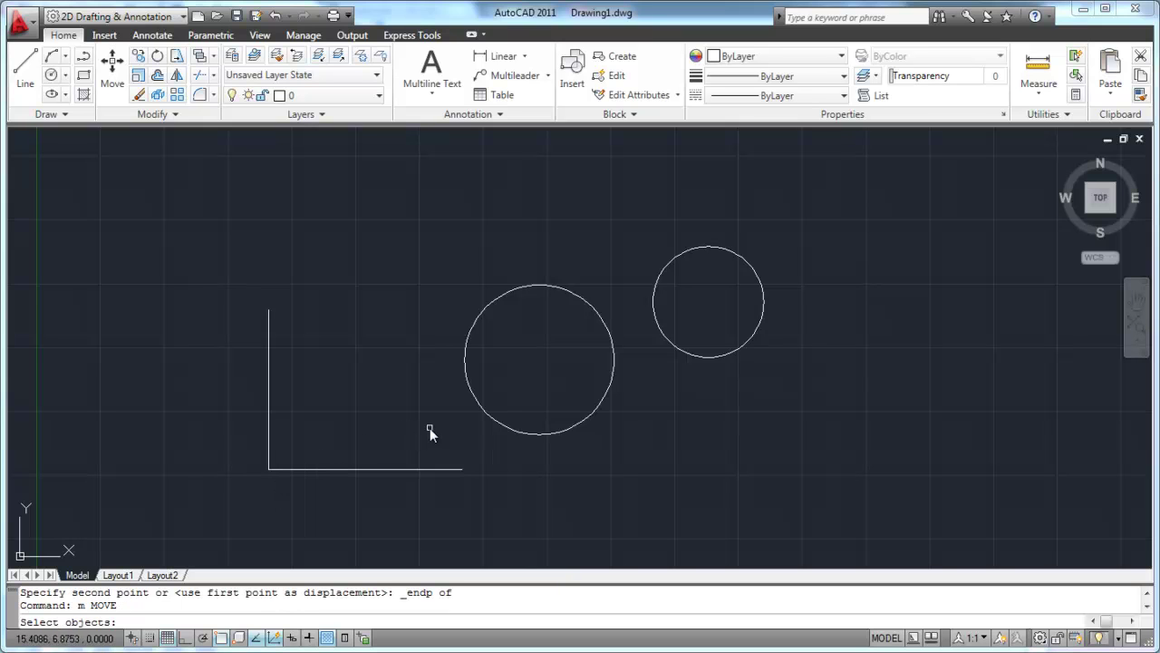
key("Escape")
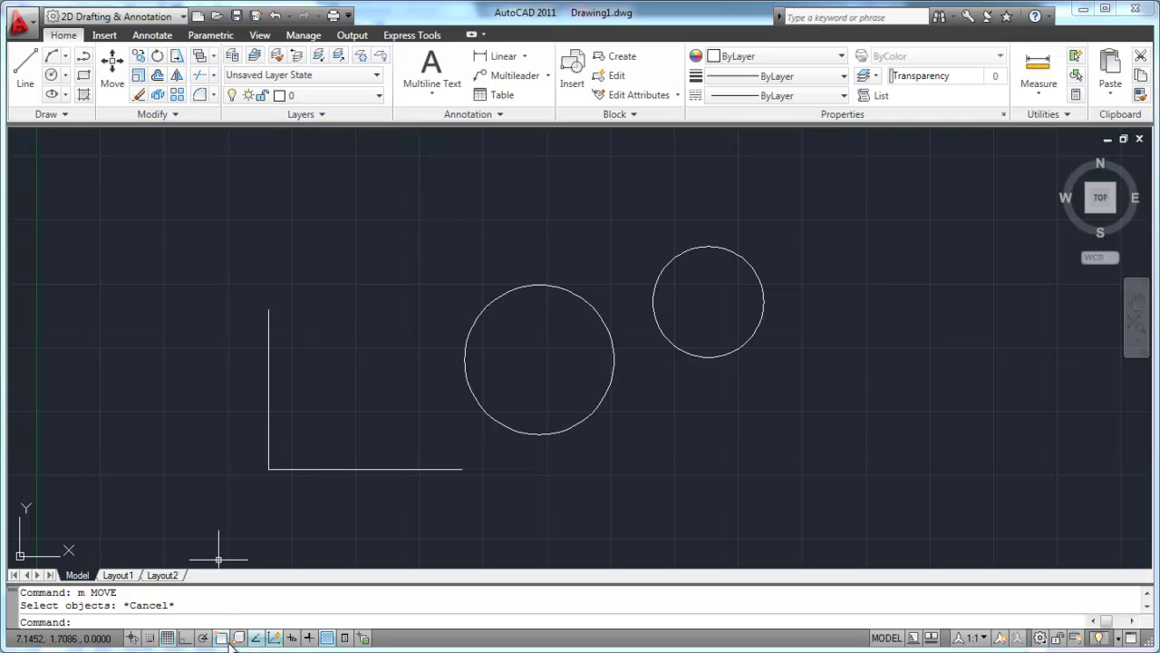
Step: With running object snap off, move the larger circle from its center to the vertical line's upper endpoint, using single-use Center and Endpoint snaps
left_click(227, 640)
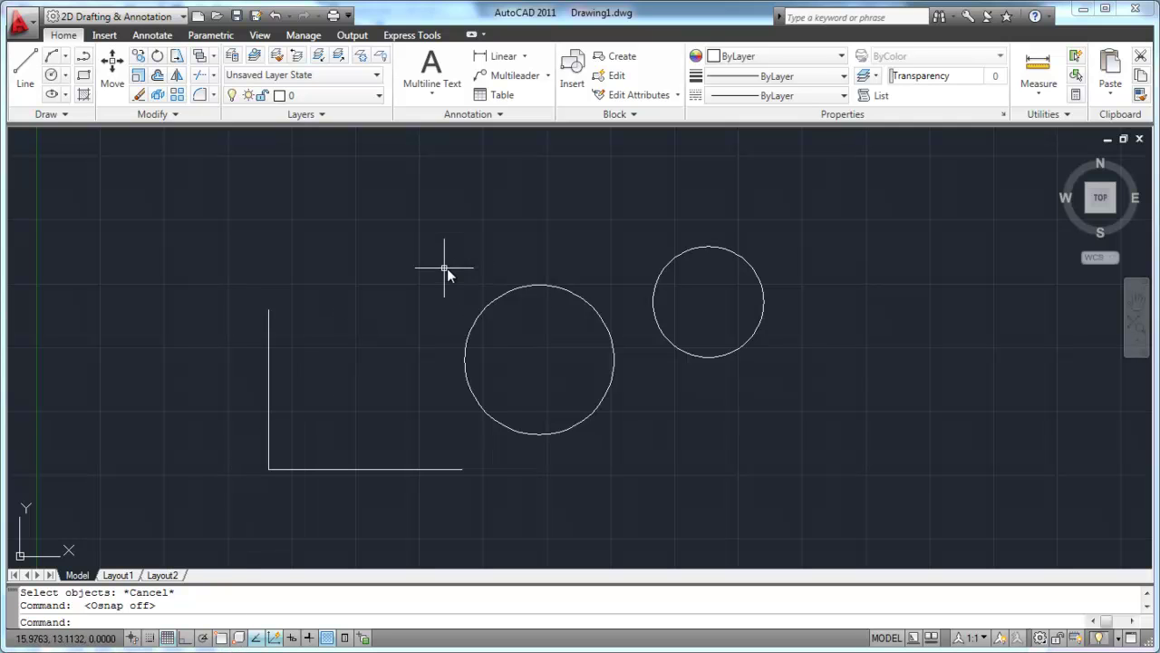
type("m")
key("Return")
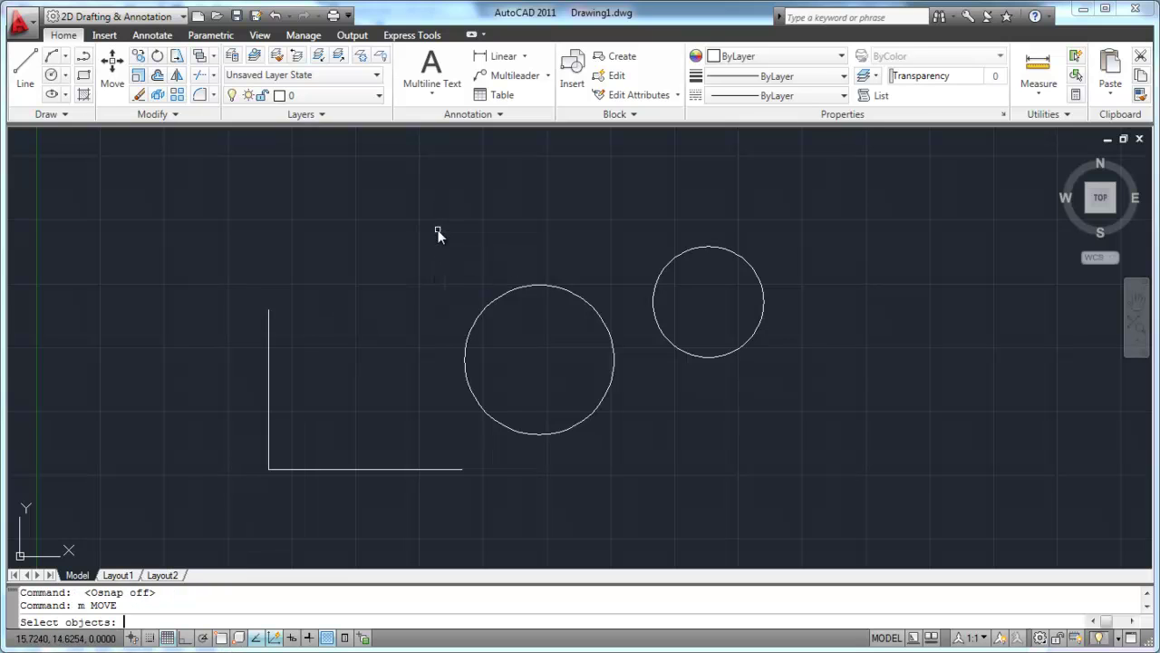
left_click(537, 287)
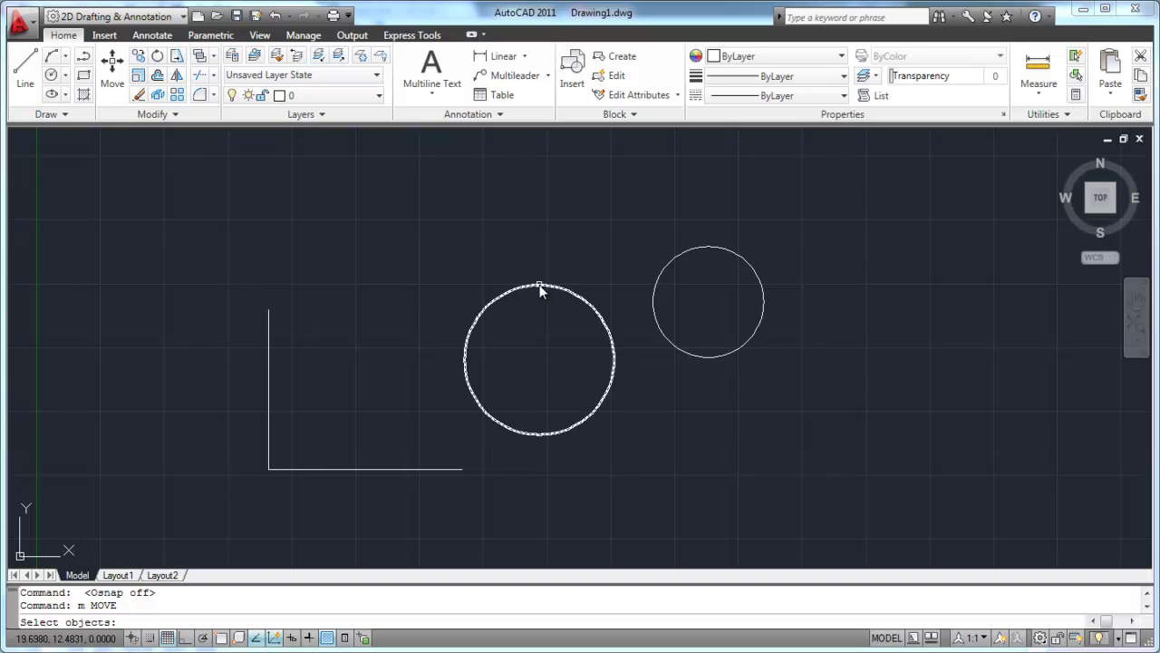
left_click(540, 287)
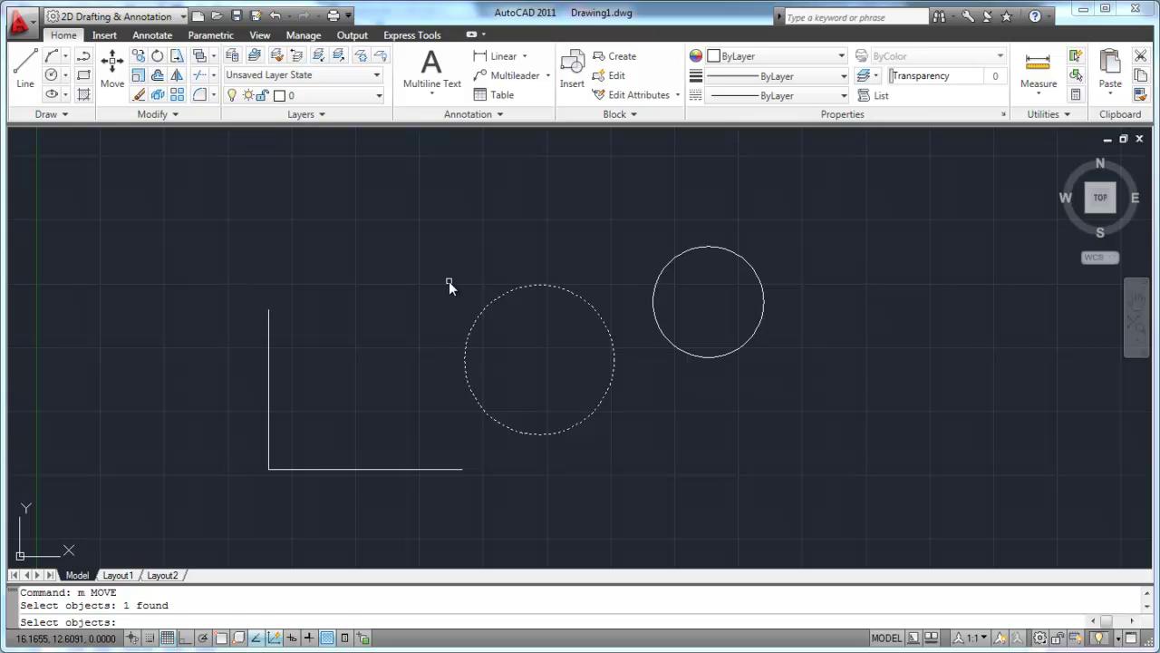
key("Return")
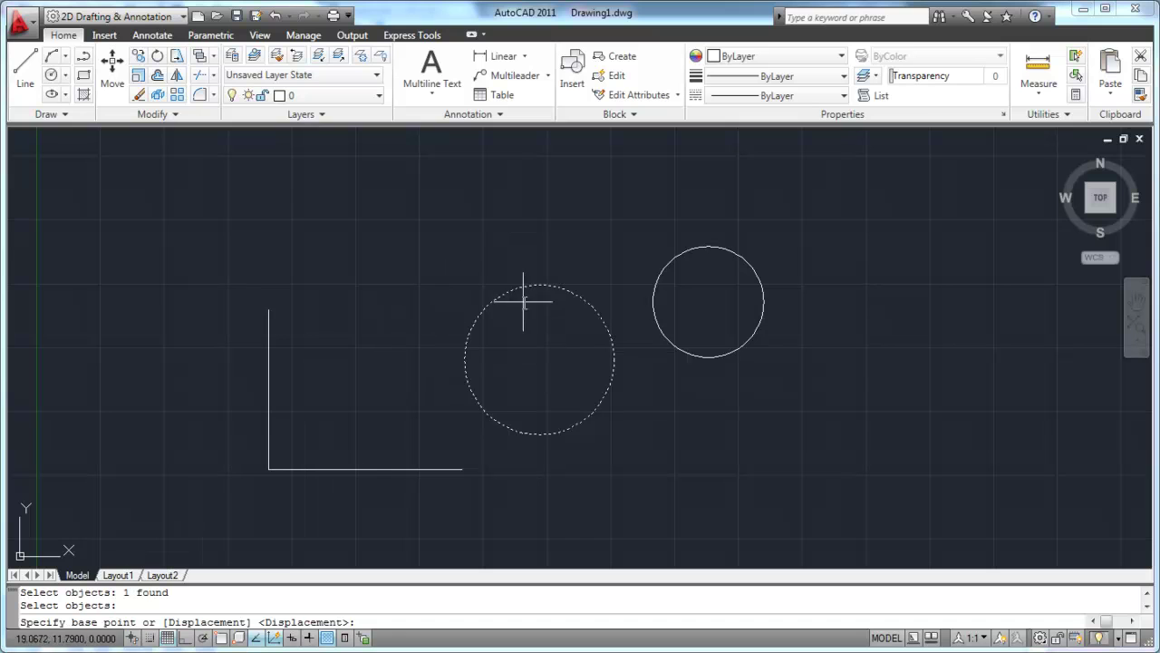
right_click(403, 243, "shift")
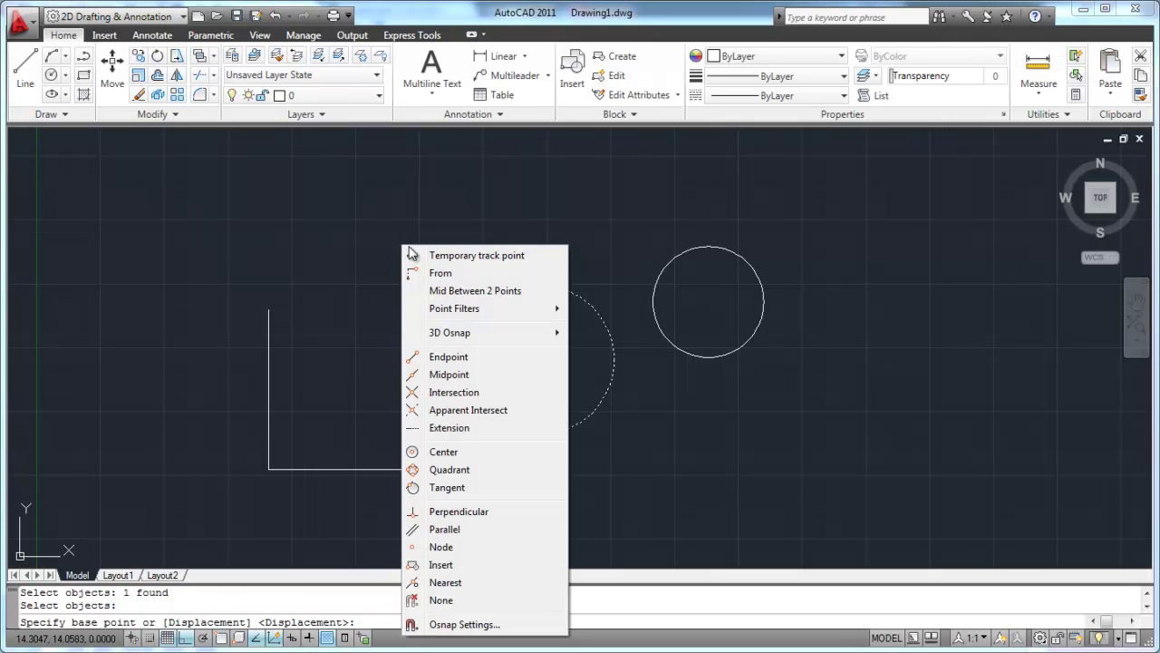
left_click(444, 453)
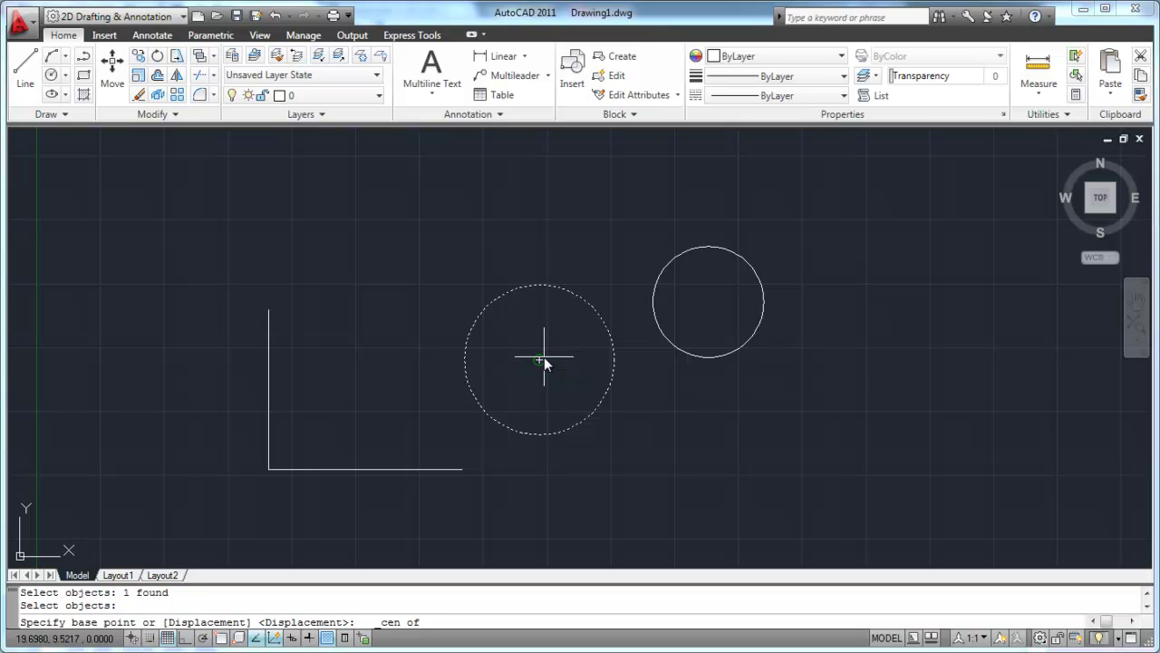
left_click(552, 287)
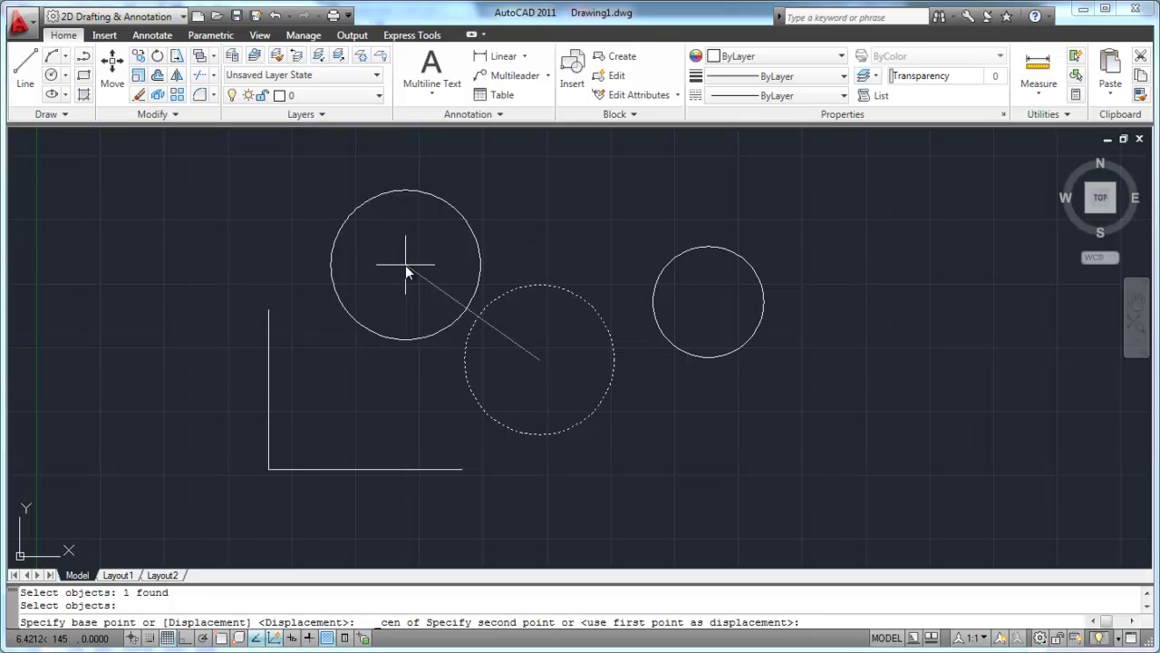
right_click(406, 265, "shift")
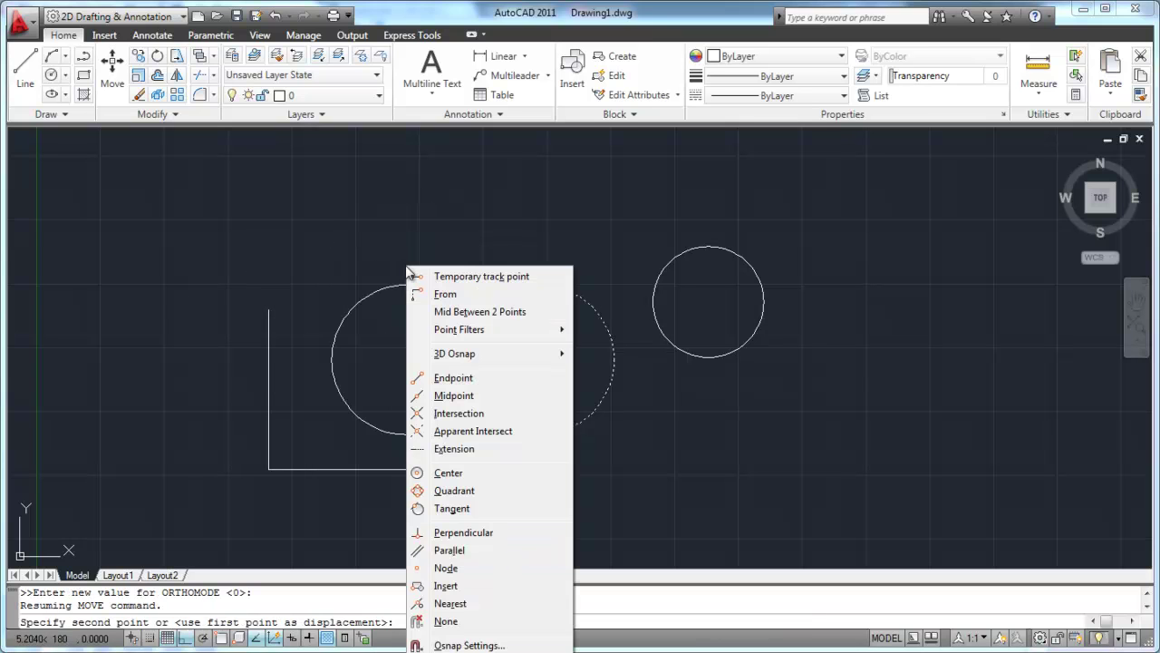
left_click(467, 379)
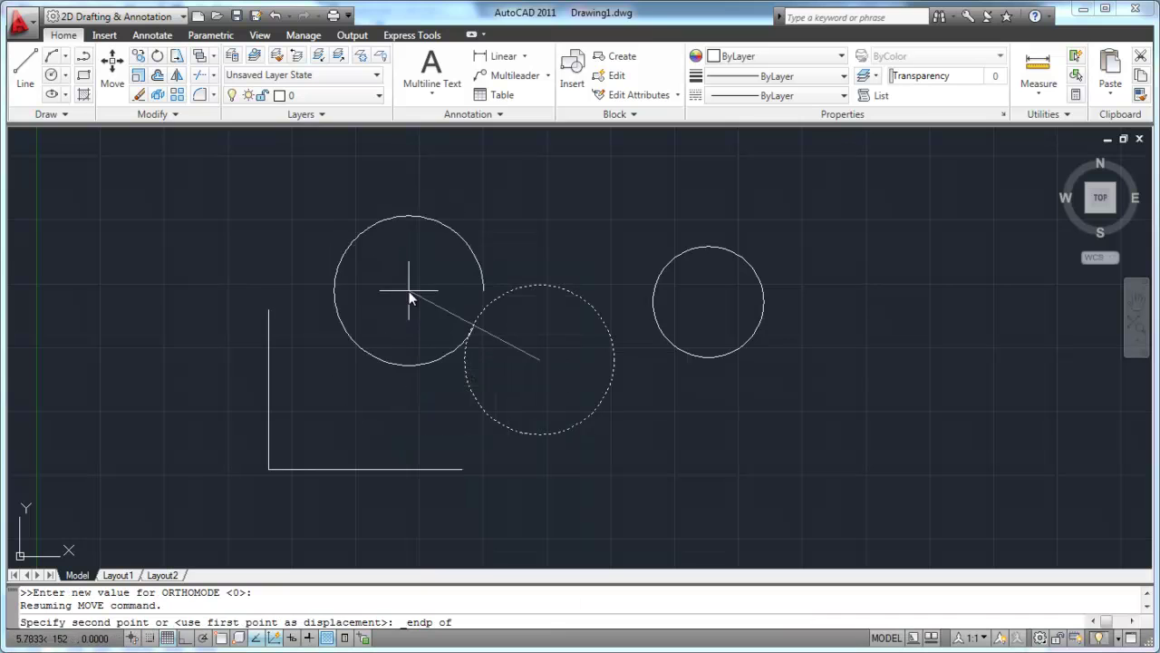
left_click(272, 316)
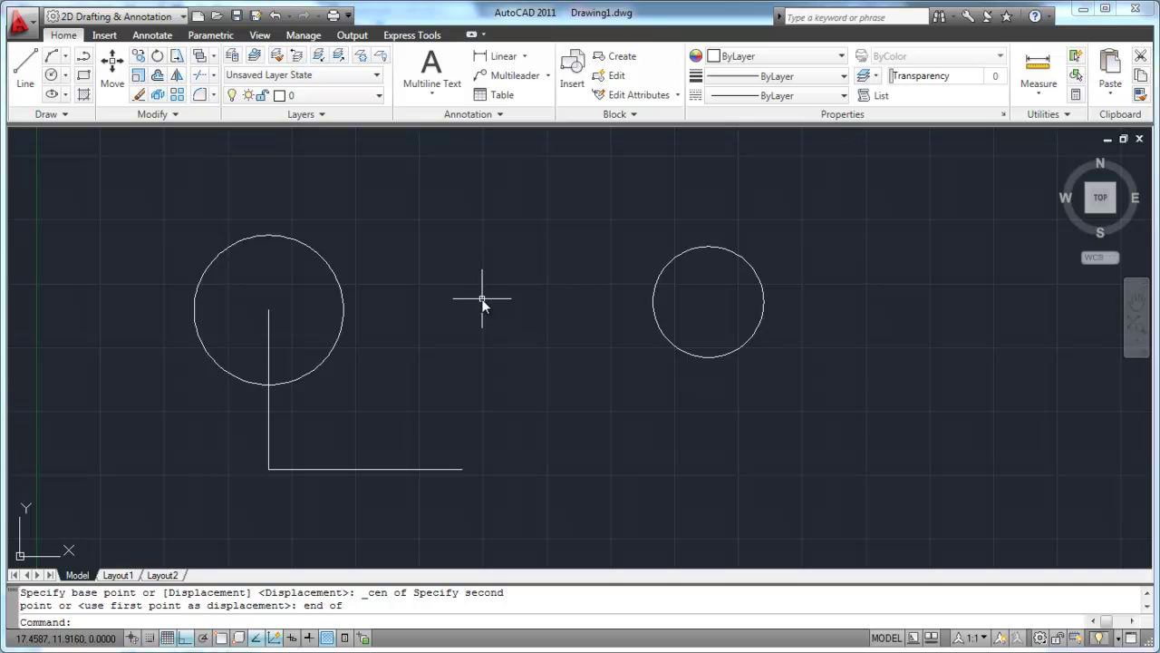
Step: Erase all the lines and circles in the drawing
type("e")
key("Return")
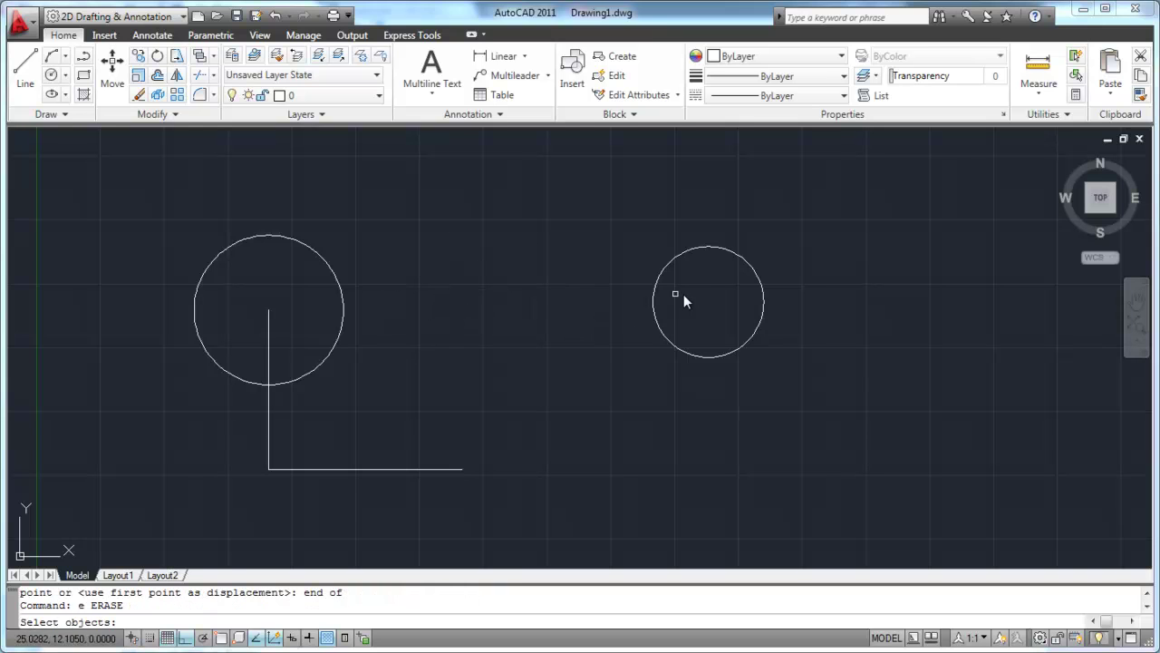
left_click(702, 292)
left_click(217, 491)
key("Return")
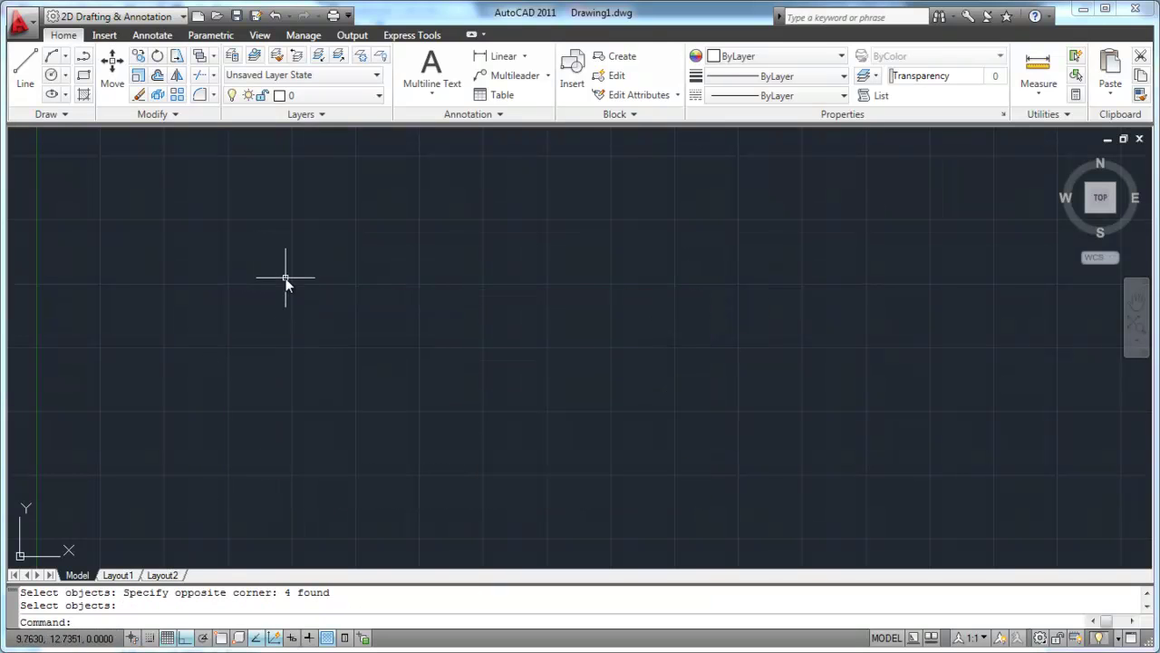
Step: Draw a circle with a radius of about 1.83 in the upper left part of the drawing
type("c")
key("Return")
left_click(291, 250)
left_click(307, 292)
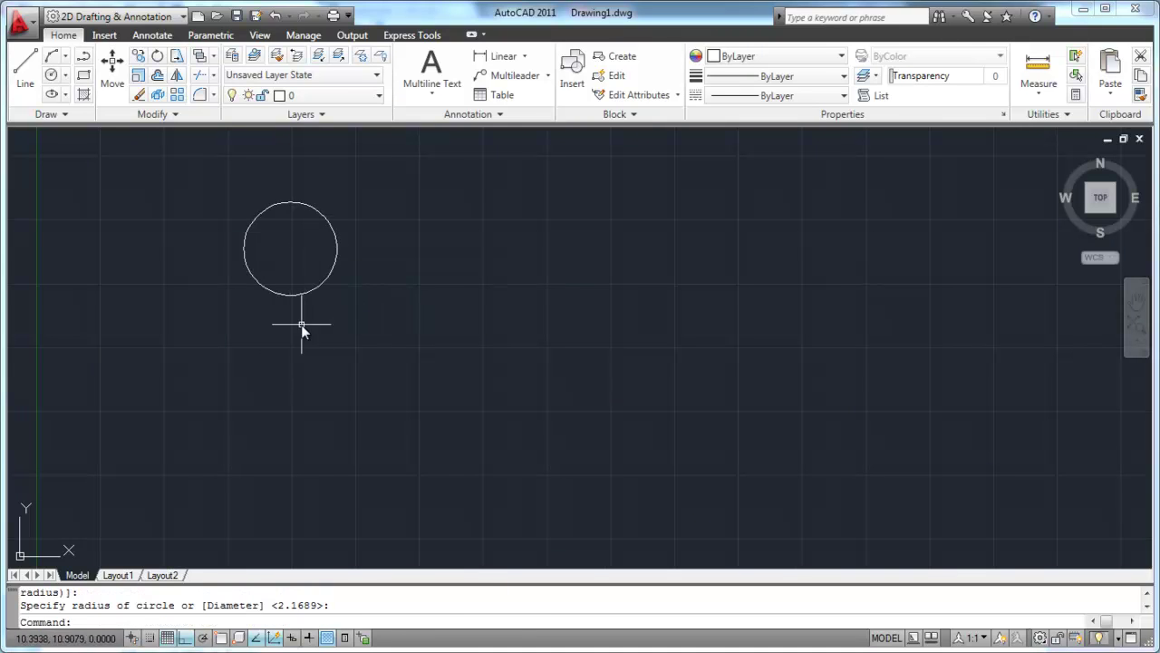
Step: Draw a second circle with a radius of about 1.89 below the first one
type("c")
key("Return")
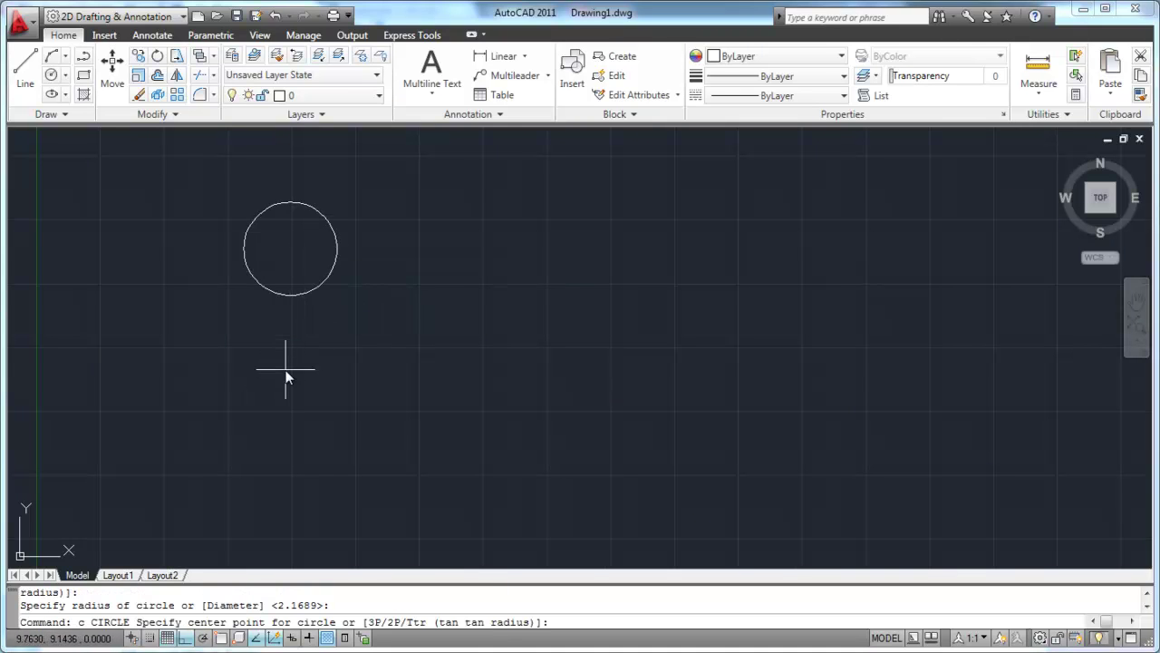
left_click(286, 391)
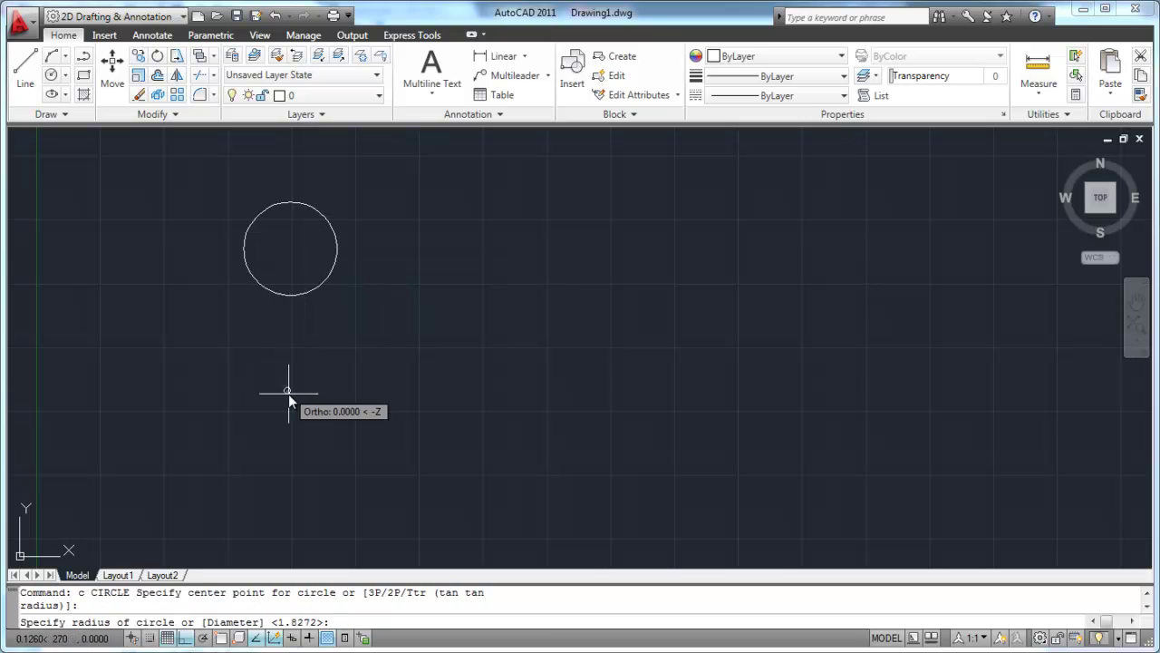
left_click(321, 439)
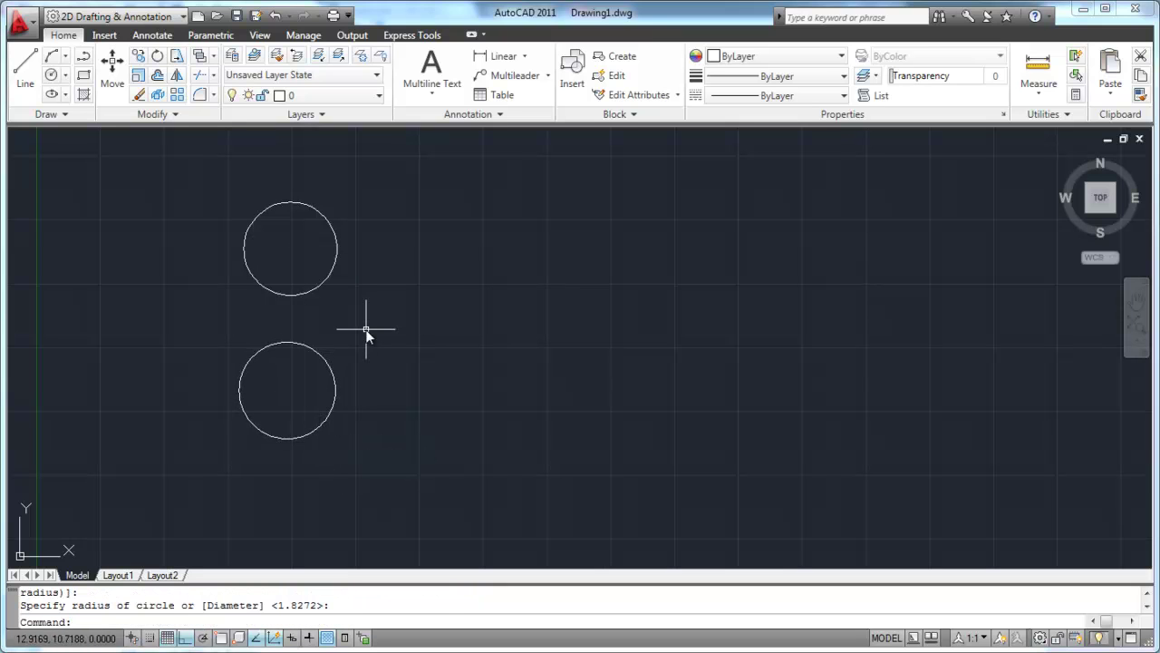
Step: Draw a third, slightly larger circle well to the right of the upper circle
key("Return")
left_click(607, 239)
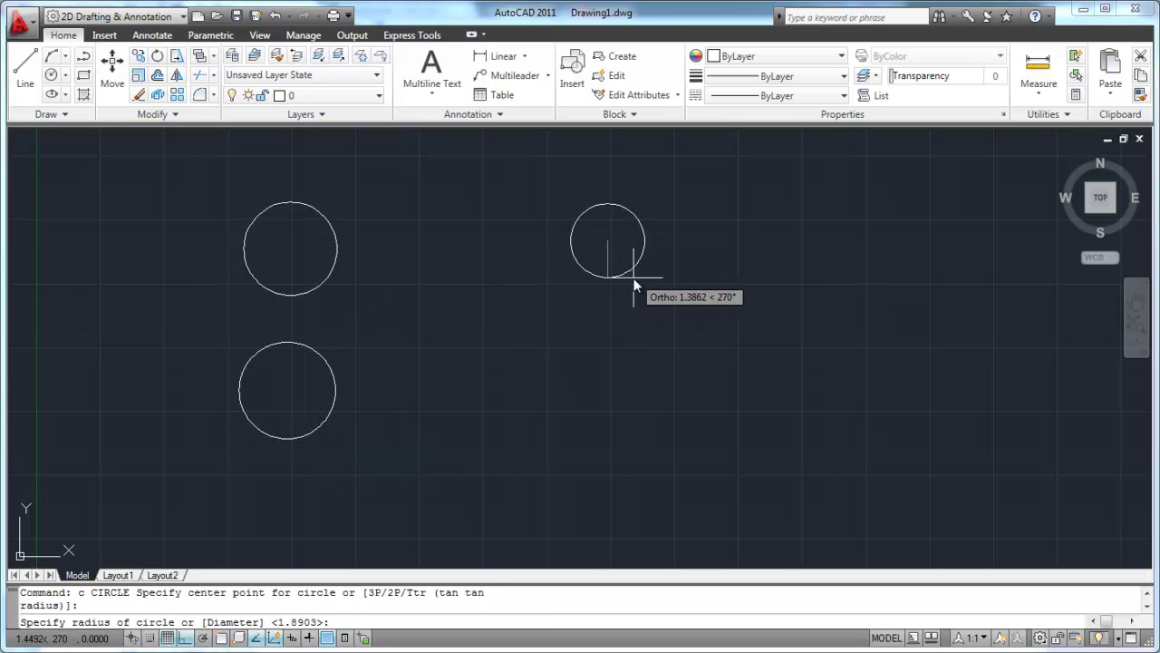
left_click(634, 292)
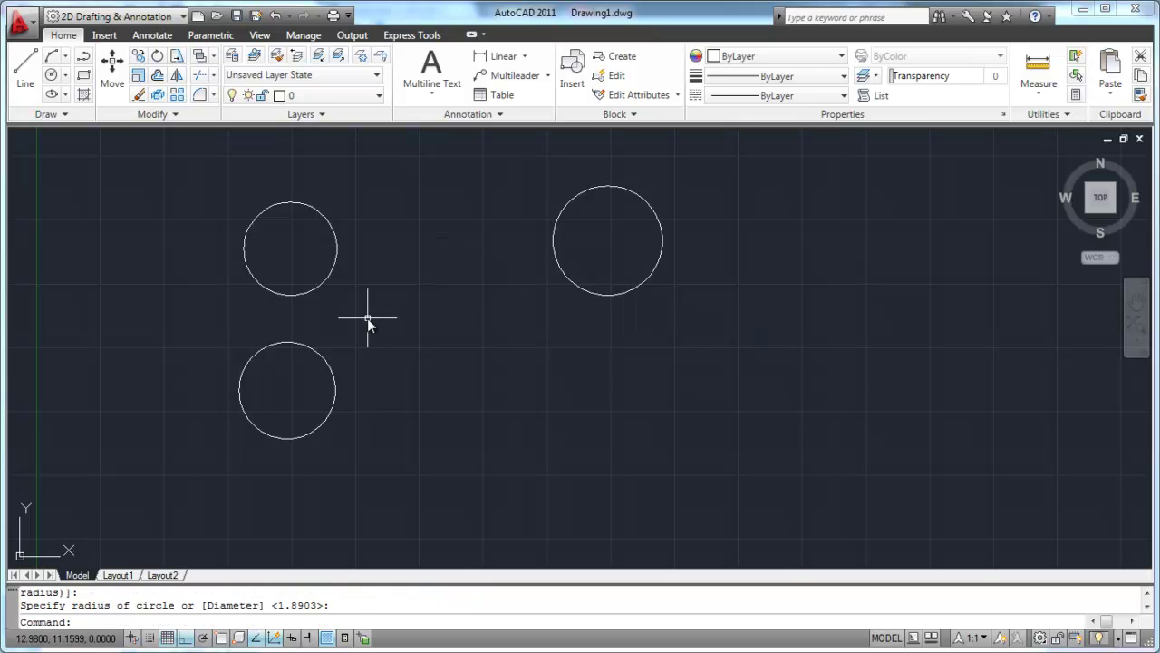
Step: Erase the larger circle on the right, keeping the two stacked circles
type("e")
key("Return")
double_click(495, 288)
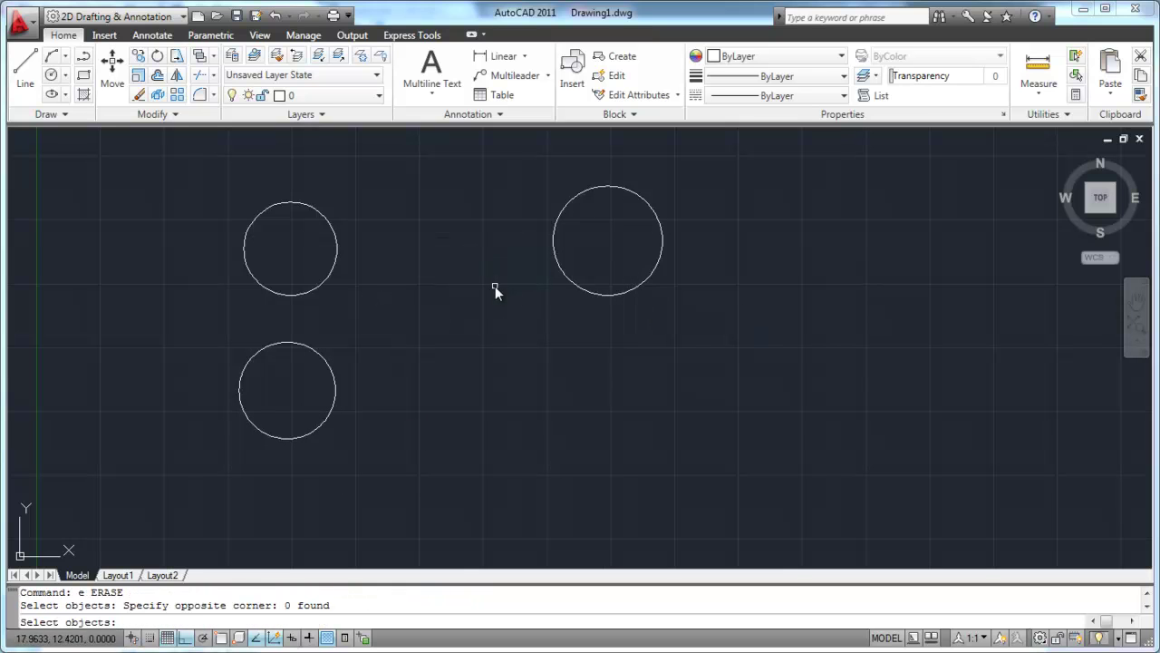
left_click(564, 223)
left_click(532, 280)
key("Return")
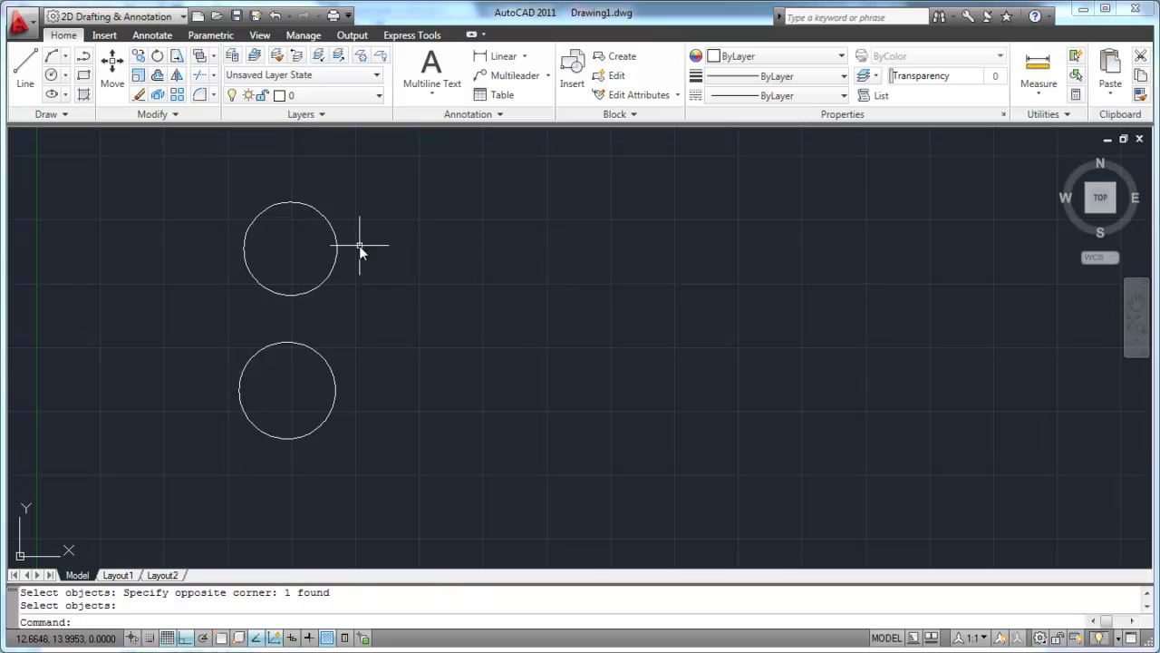
Step: Copy the upper circle horizontally to the right with Ortho on, leaving a wide gap between the two
type("co")
key("Return")
left_click(359, 225)
left_click(323, 259)
key("Return")
left_click(295, 229)
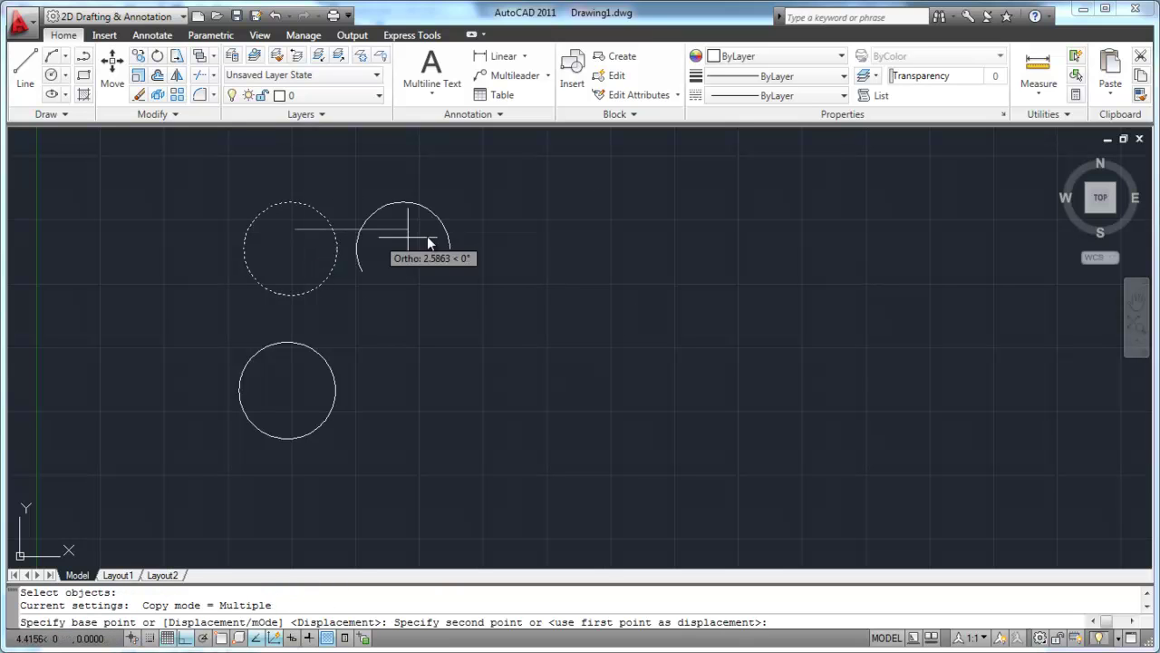
left_click(606, 244)
key("Return")
key("Return")
key("Escape")
Step: Erase the lower left circle
type("e")
key("Return")
left_click(353, 352)
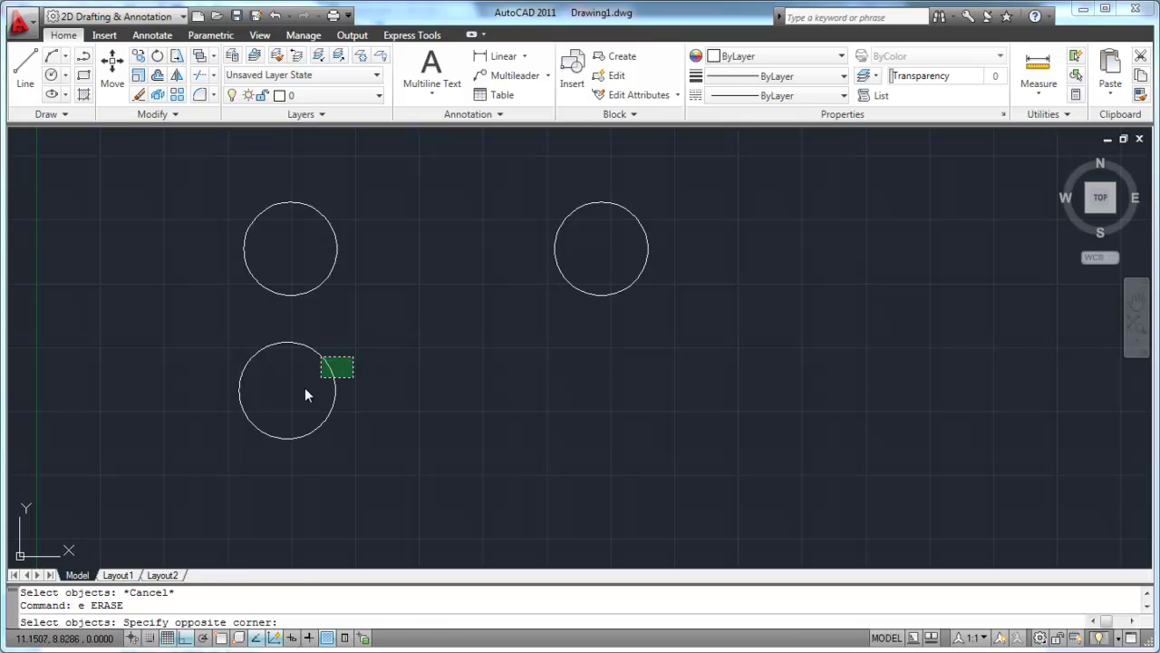
left_click(304, 387)
key("Return")
Step: Copy the upper left circle straight down with Ortho on, placing the copy just below the original
type("co")
key("Return")
left_click(359, 288)
left_click(290, 292)
key("Return")
left_click(319, 318)
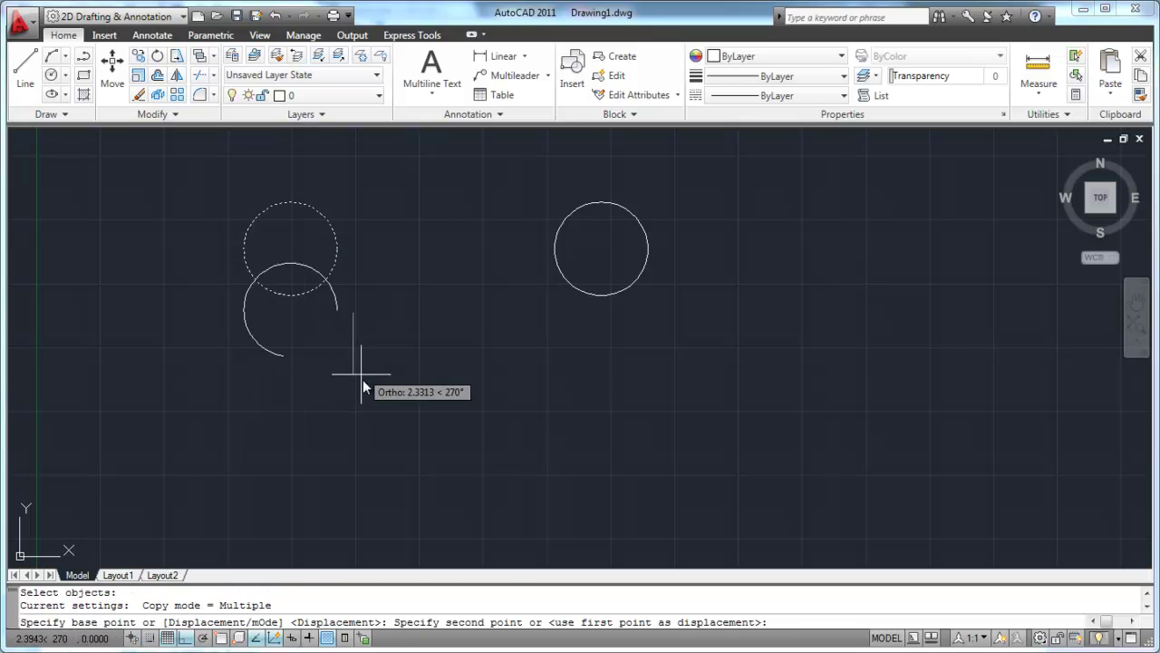
left_click(371, 458)
key("Return")
left_click(336, 351)
left_click(322, 346)
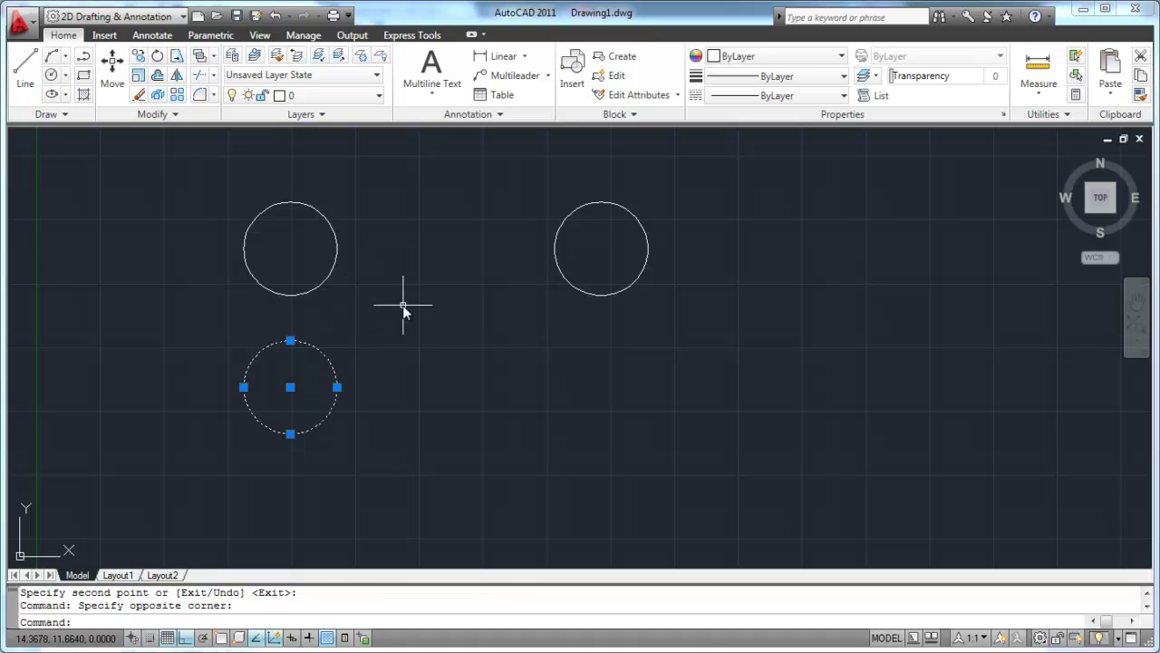
left_click(319, 264)
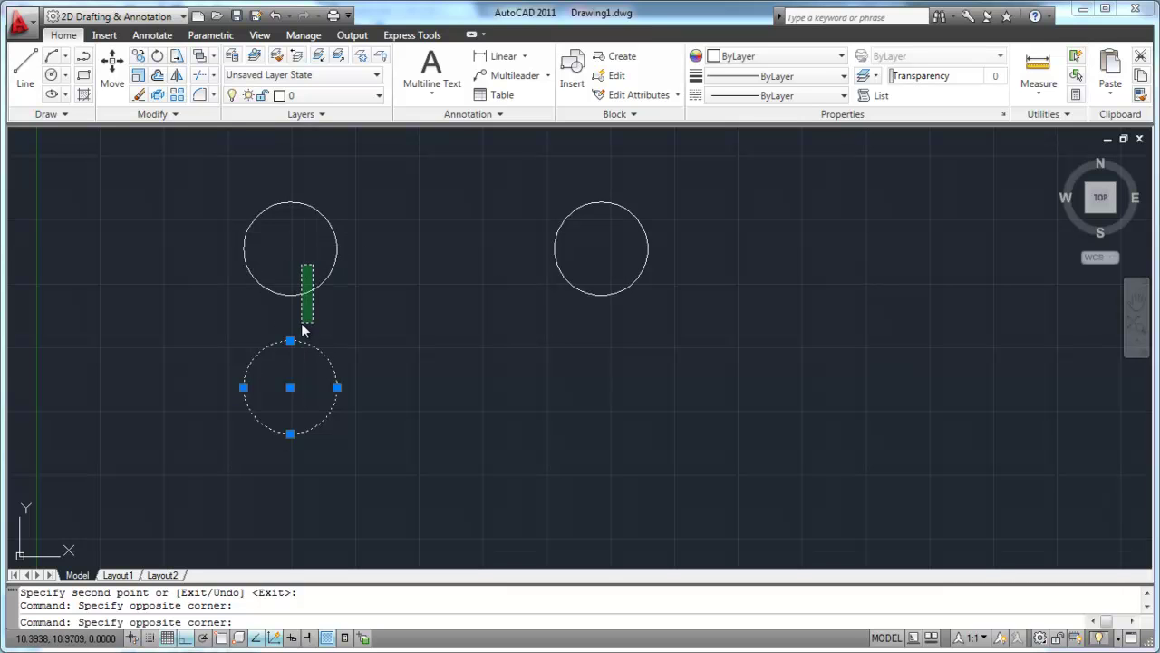
left_click(301, 337)
key("Escape")
key("Escape")
left_click(299, 264)
left_click(277, 362)
key("Escape")
key("Escape")
Step: Move the lower circle with Ortho off, using Center snaps from the upper left circle's center to the upper right circle's center
type("m")
key("Return")
left_click(331, 355)
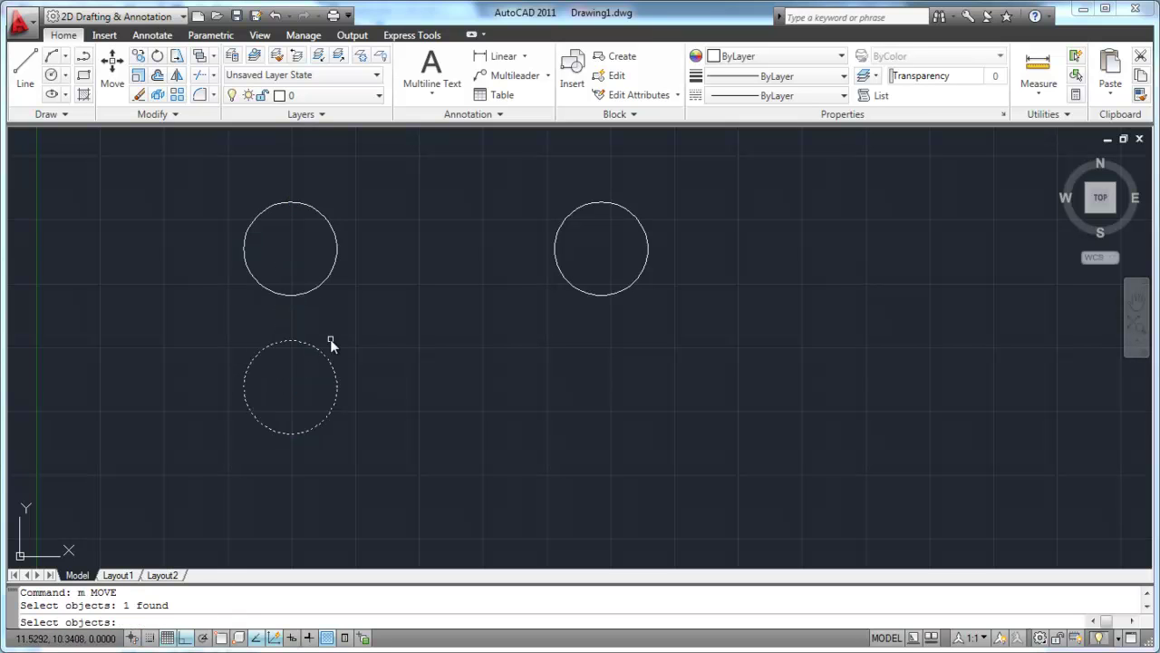
key("Return")
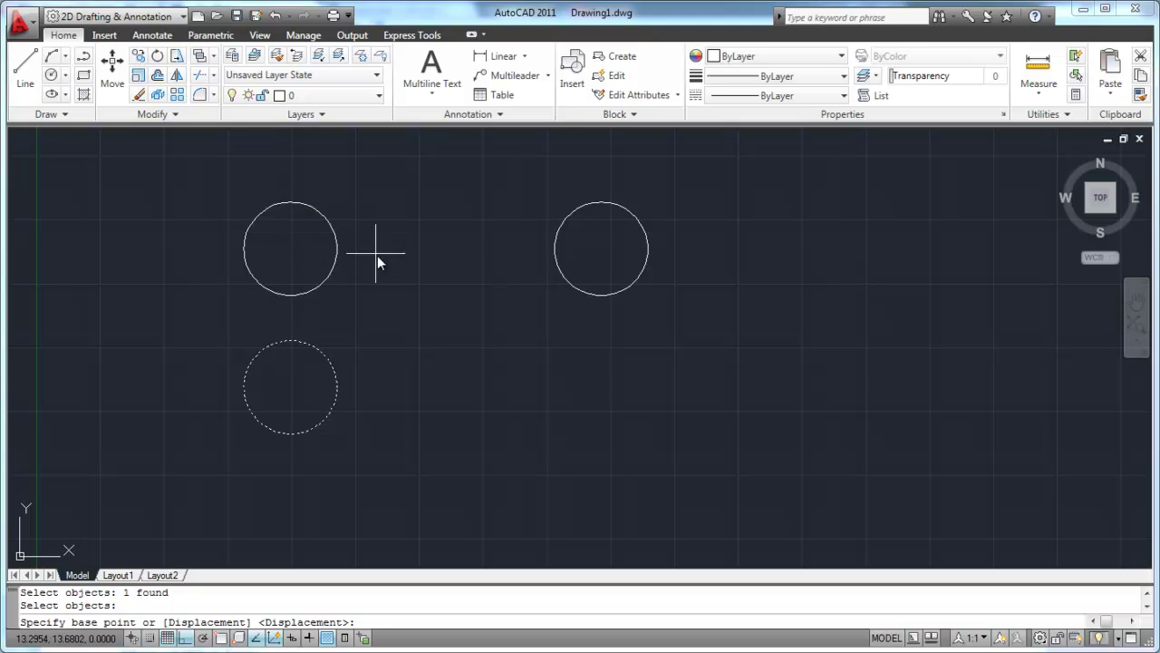
right_click(353, 310, "shift")
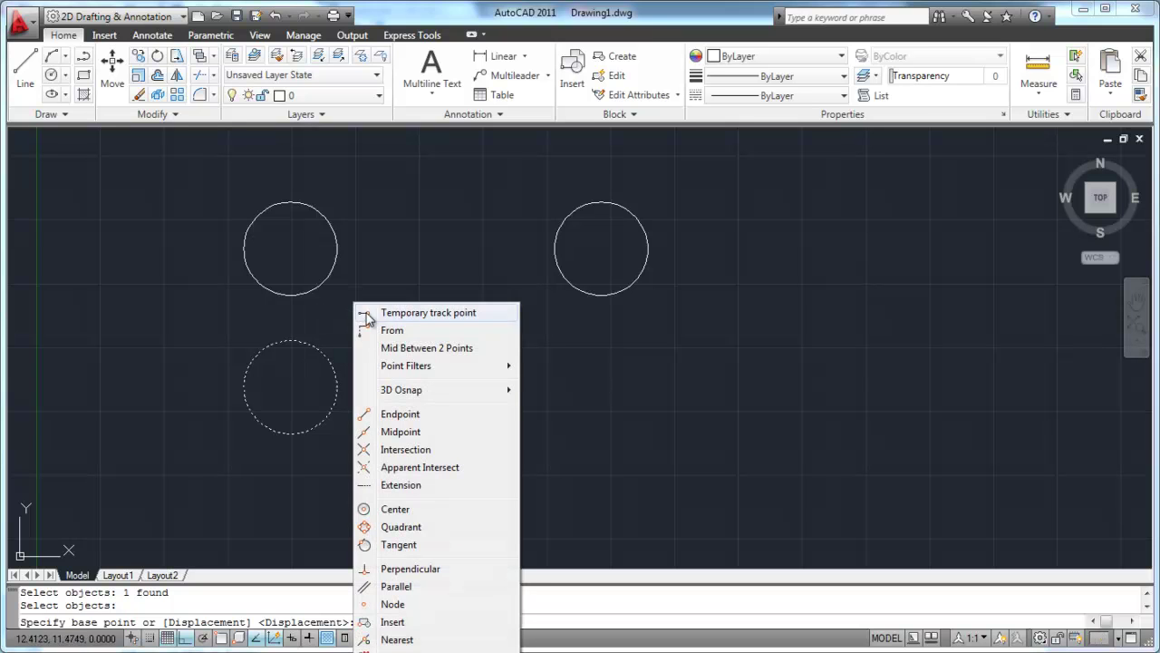
left_click(395, 509)
left_click(343, 250)
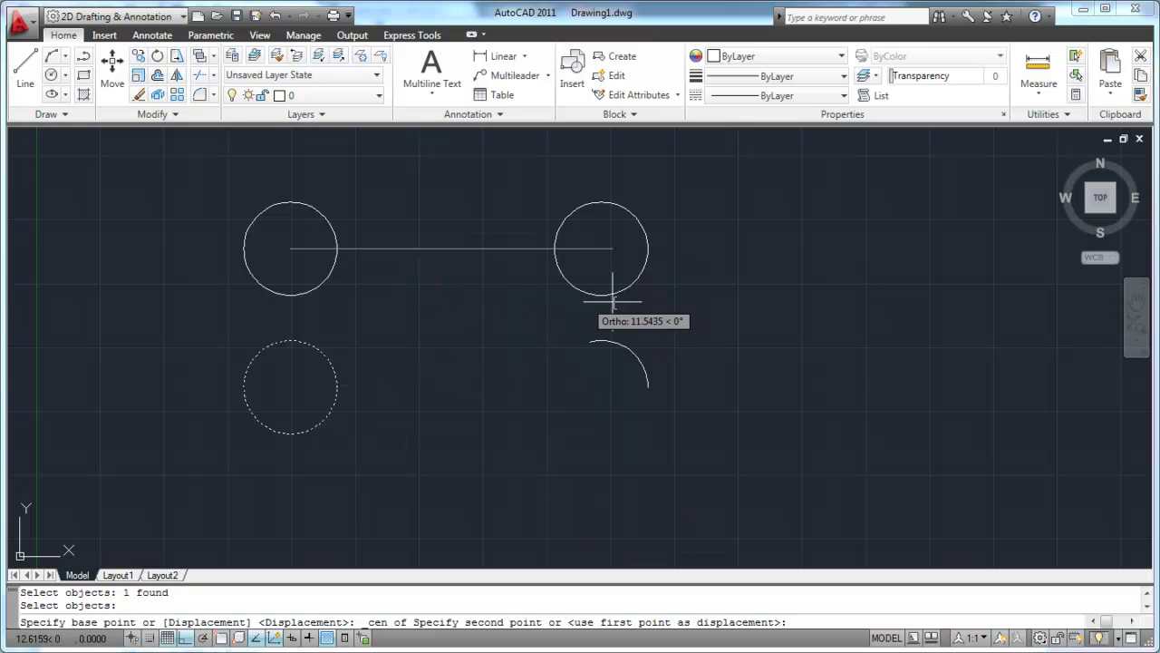
key("F8")
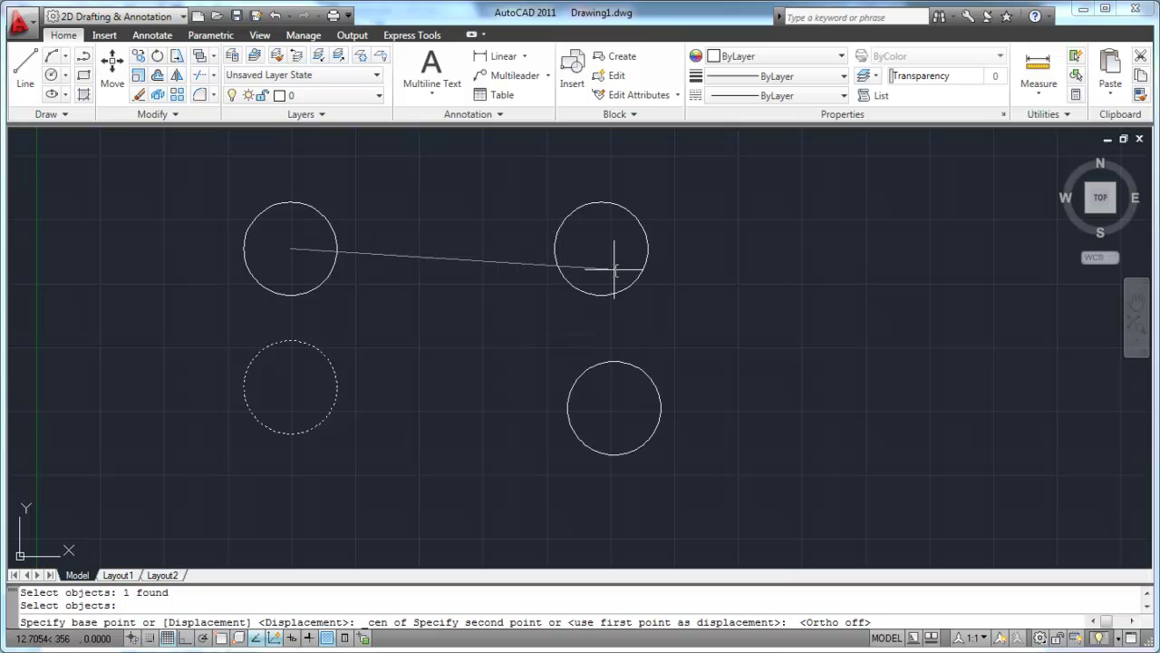
right_click(615, 268, "shift")
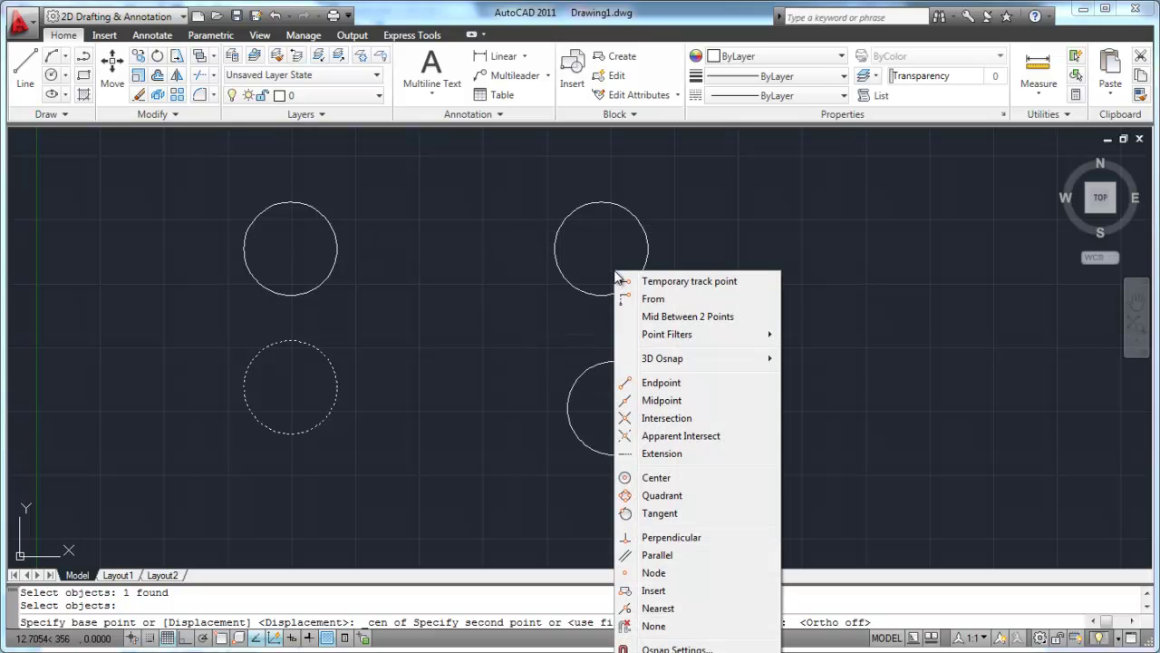
left_click(665, 481)
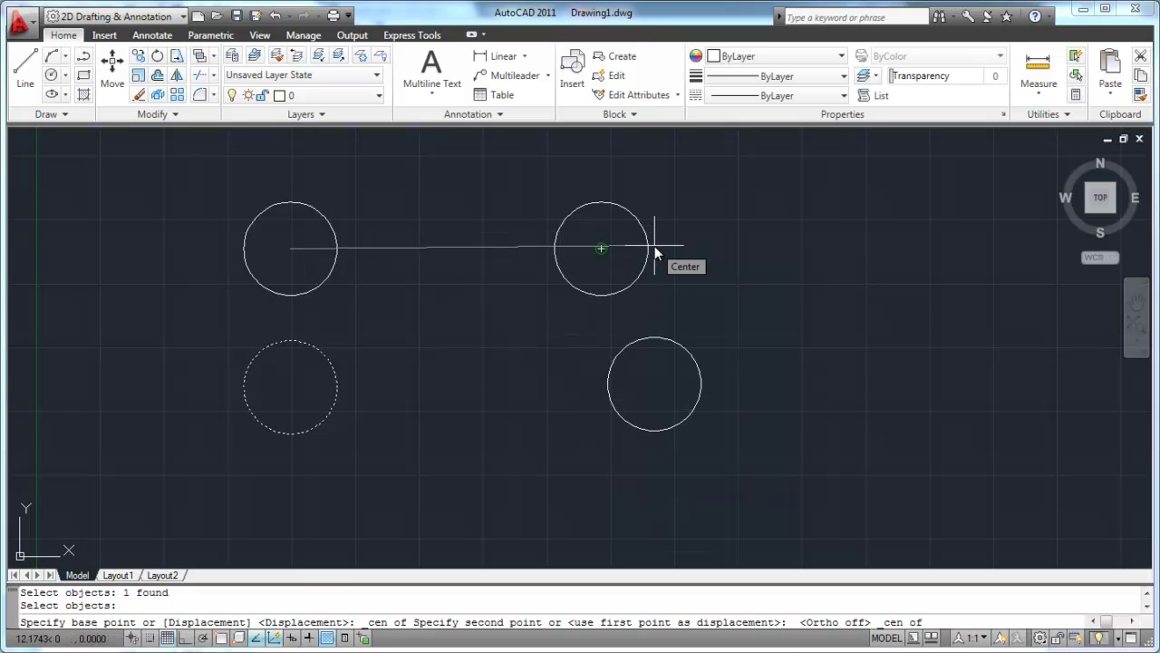
left_click(654, 246)
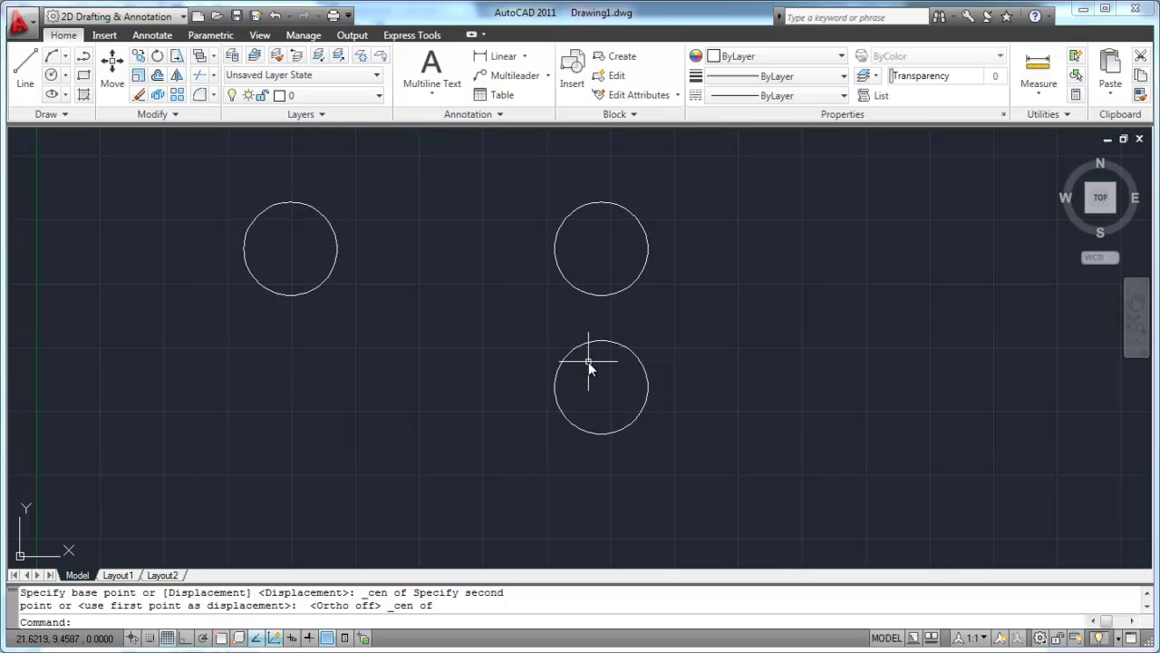
scroll(588, 317, "up", 2)
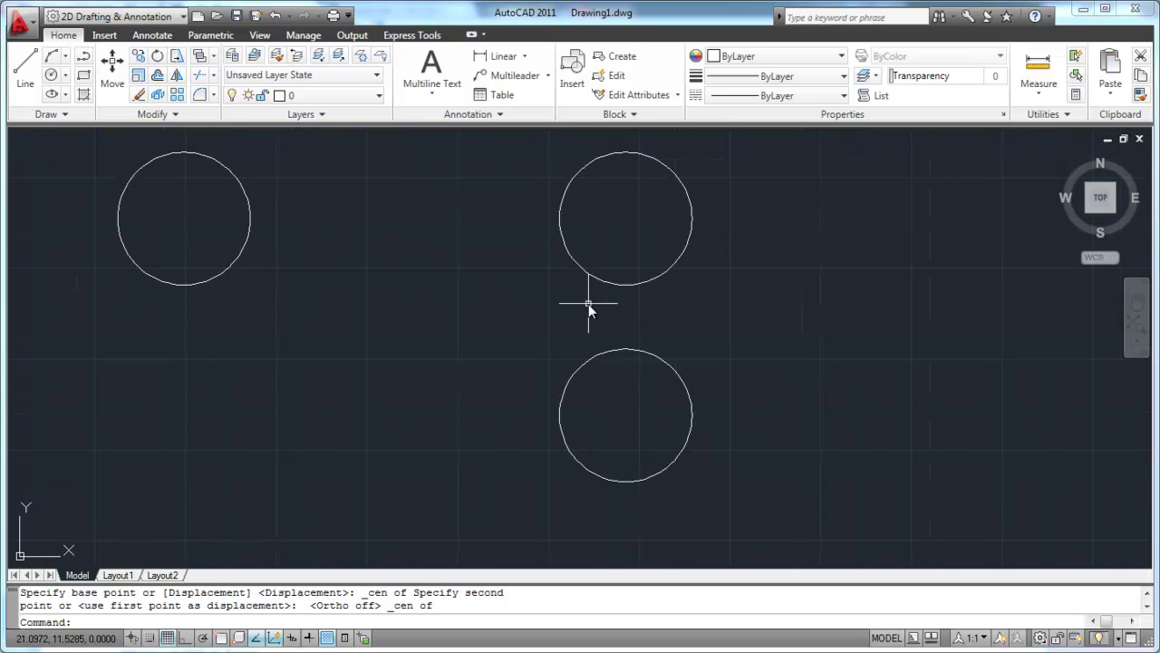
Step: Try moving the lower circle from a base point near its center to open space on its right, and undo the move
scroll(460, 307, "down", 2)
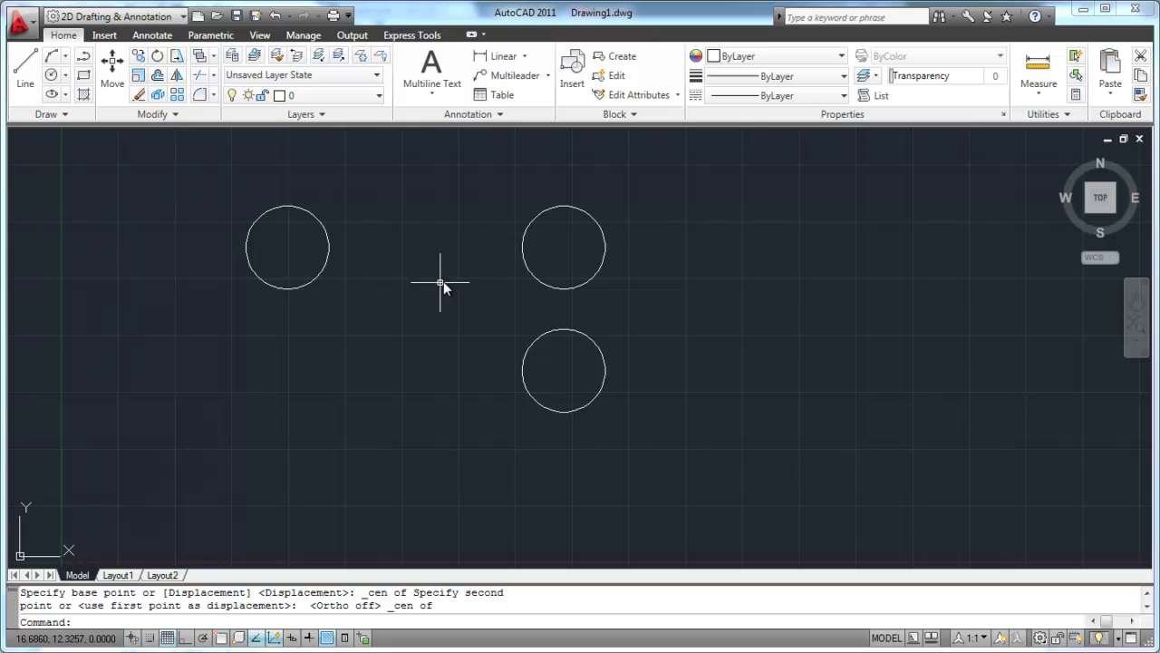
type("m")
key("Return")
left_click(622, 326)
left_click(568, 378)
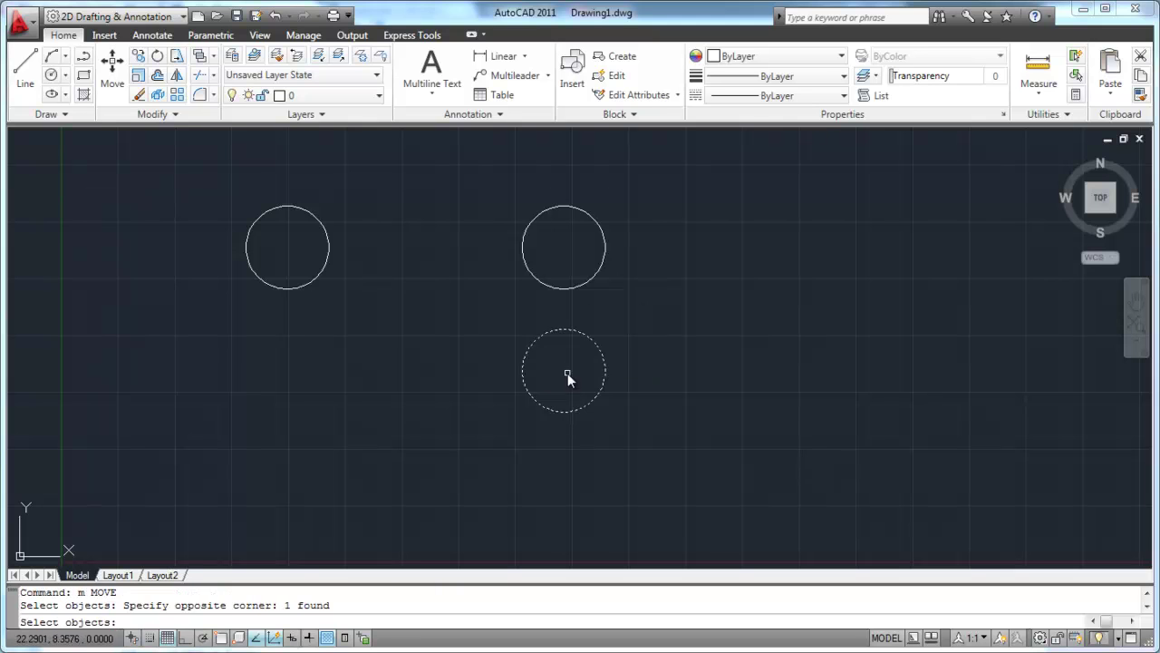
key("Return")
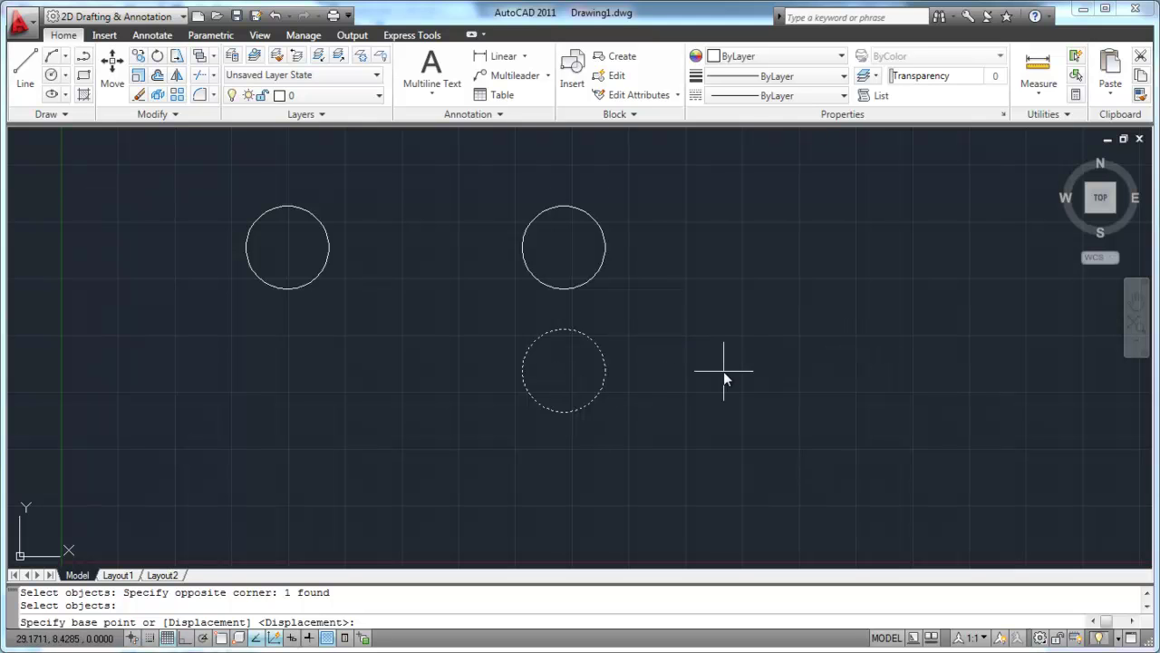
left_click(569, 371)
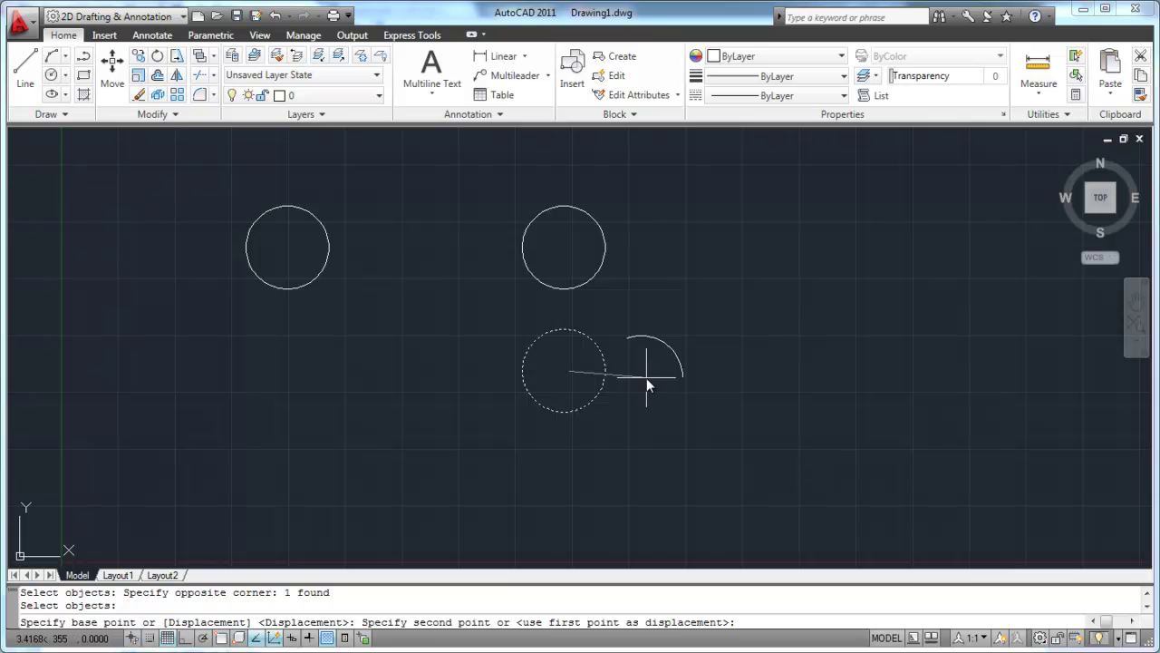
left_click(831, 332)
type("u")
key("Return")
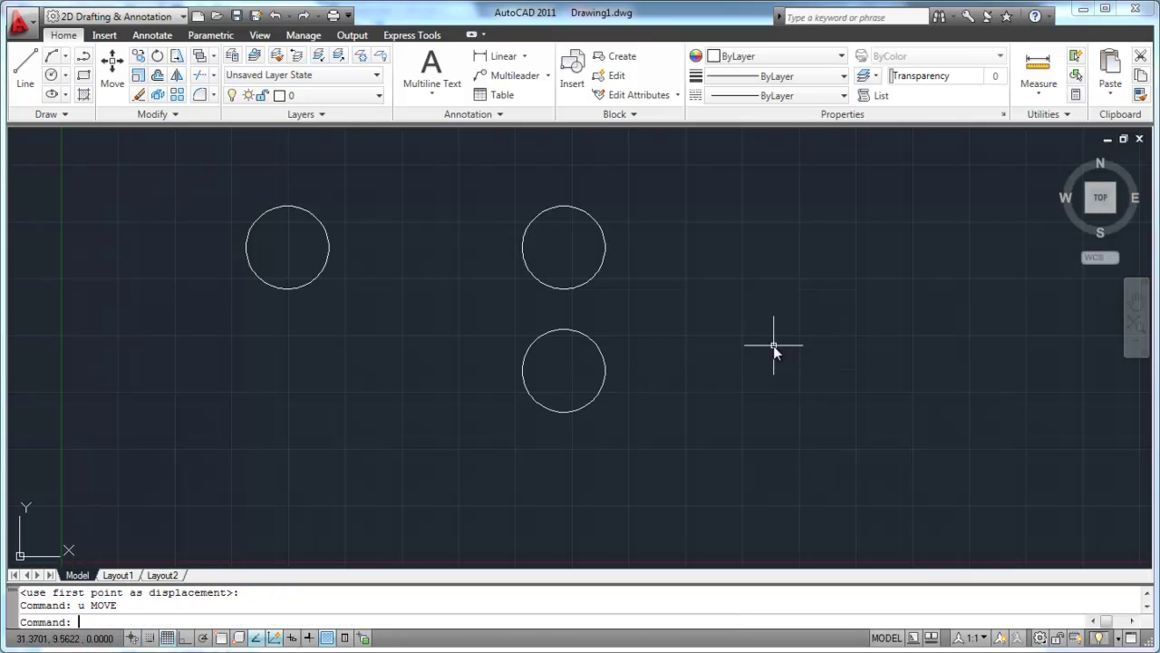
Step: Move the lower circle to open space farther right, using a free base point outside the circle
type("m")
key("Return")
left_click(584, 337)
left_click(571, 355)
left_click(512, 362)
key("Return")
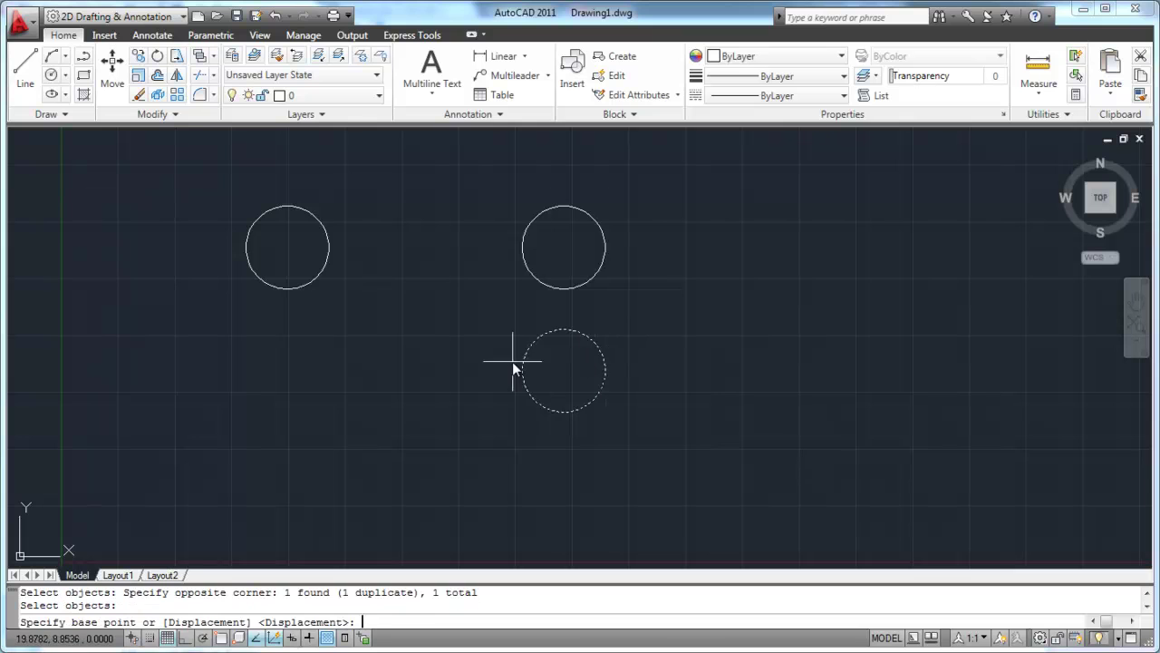
left_click(633, 460)
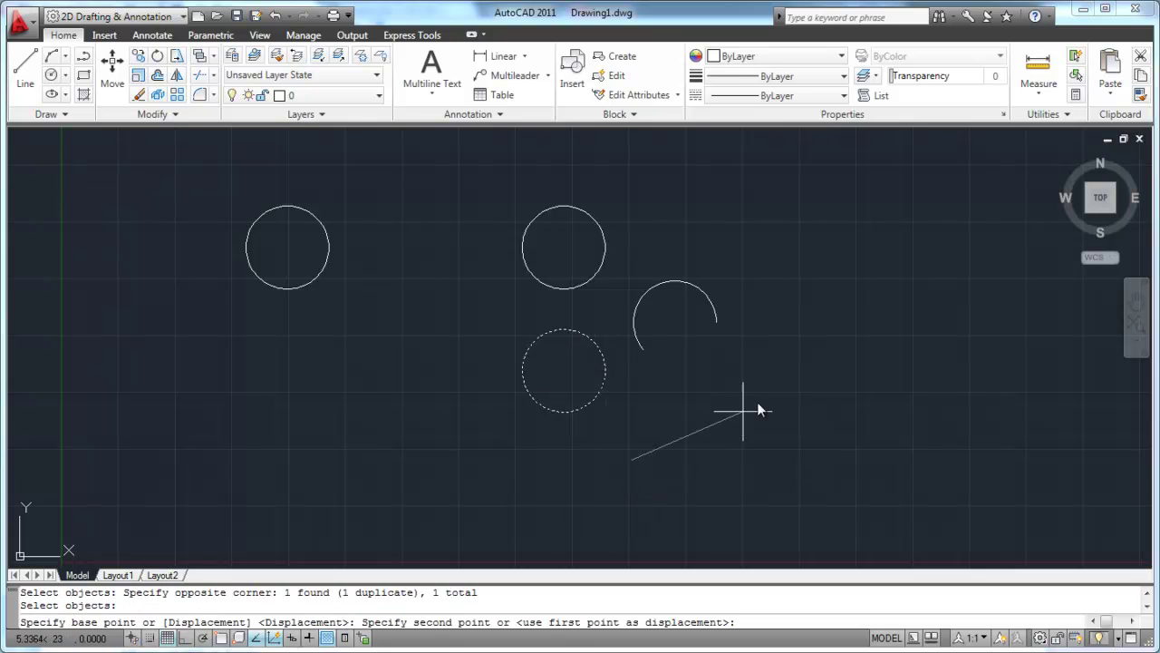
left_click(892, 440)
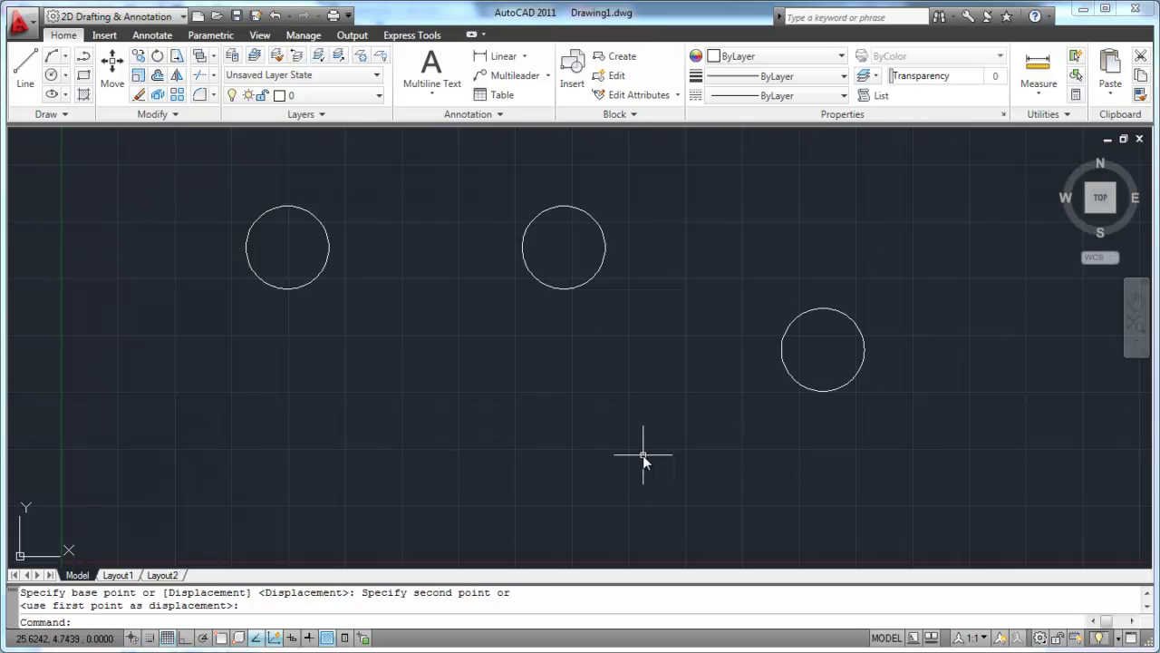
Step: Move the rightmost circle from a point inside it to open space below the upper middle circle
key("Return")
left_click(845, 298)
left_click(791, 350)
key("Return")
left_click(812, 352)
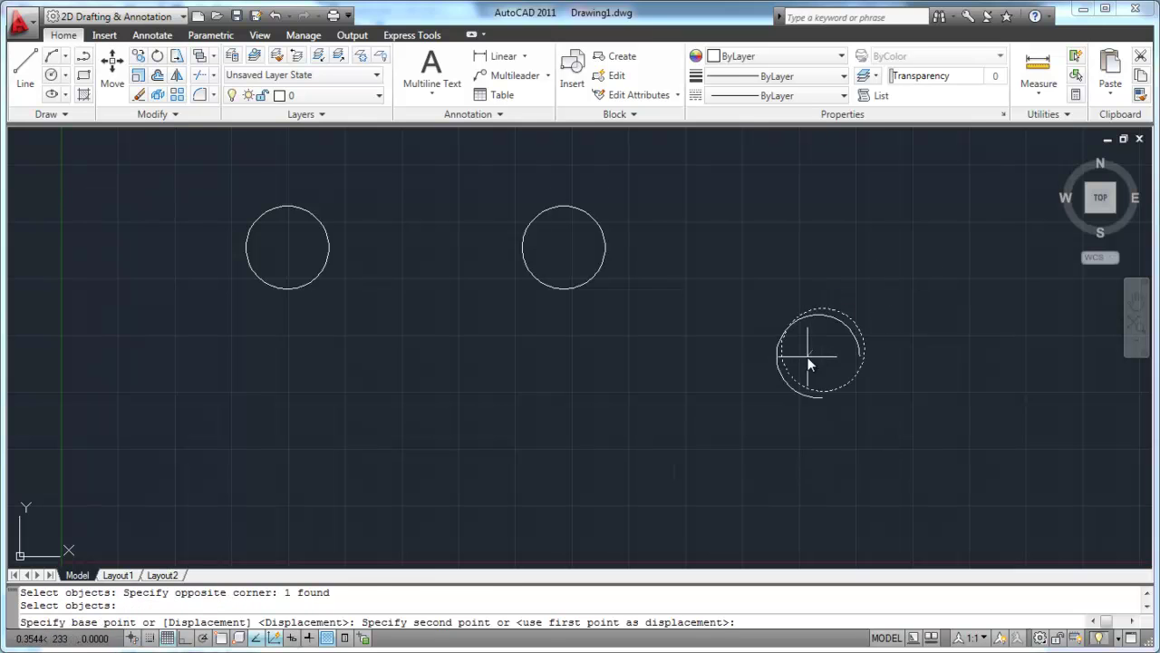
left_click(527, 421)
Step: Move the lower circle nearly horizontally left, using a free base point outside it
key("Return")
left_click(610, 366)
left_click(530, 437)
left_click(530, 437)
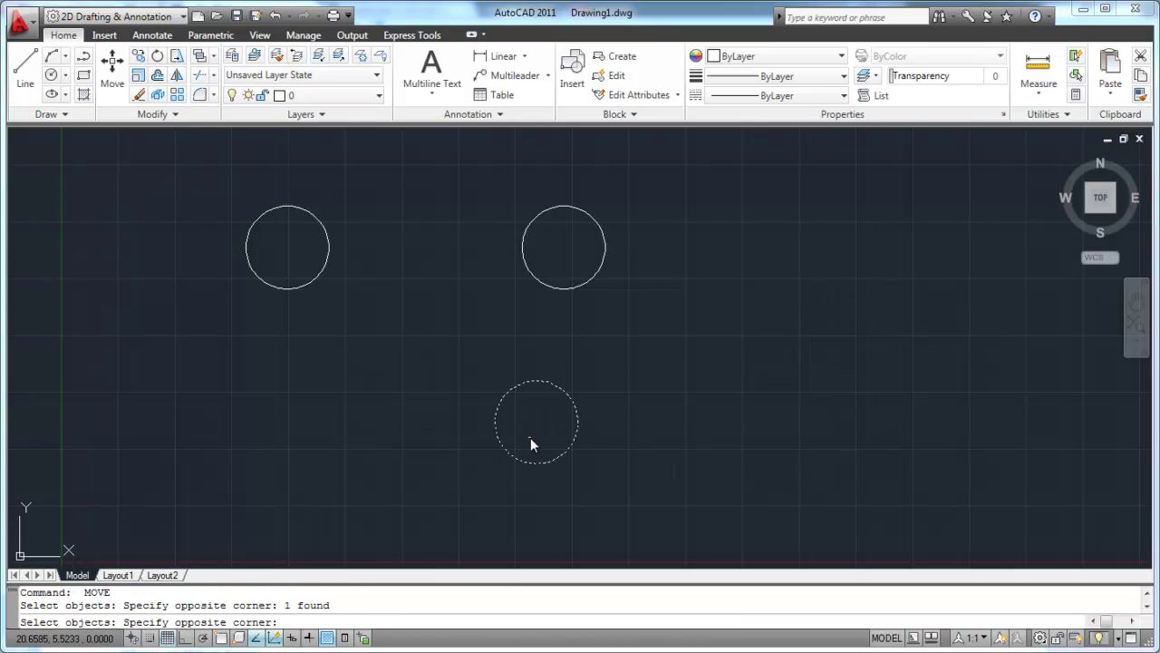
left_click(517, 419)
key("Return")
left_click(591, 367)
left_click(422, 361)
Step: Move the lower circle from a base point inside it up and to the right, below and right of the upper middle circle
key("Return")
left_click(488, 349)
left_click(425, 405)
key("Return")
left_click(392, 419)
left_click(664, 354)
Step: Move the lower circle down and slightly left, using a free base point to its upper right
key("Return")
left_click(723, 278)
left_click(635, 356)
key("Return")
left_click(756, 296)
left_click(715, 405)
Step: Move the lower circle up and slightly right, taking a free base point off its upper right side
key("Return")
left_click(720, 391)
left_click(637, 438)
key("Return")
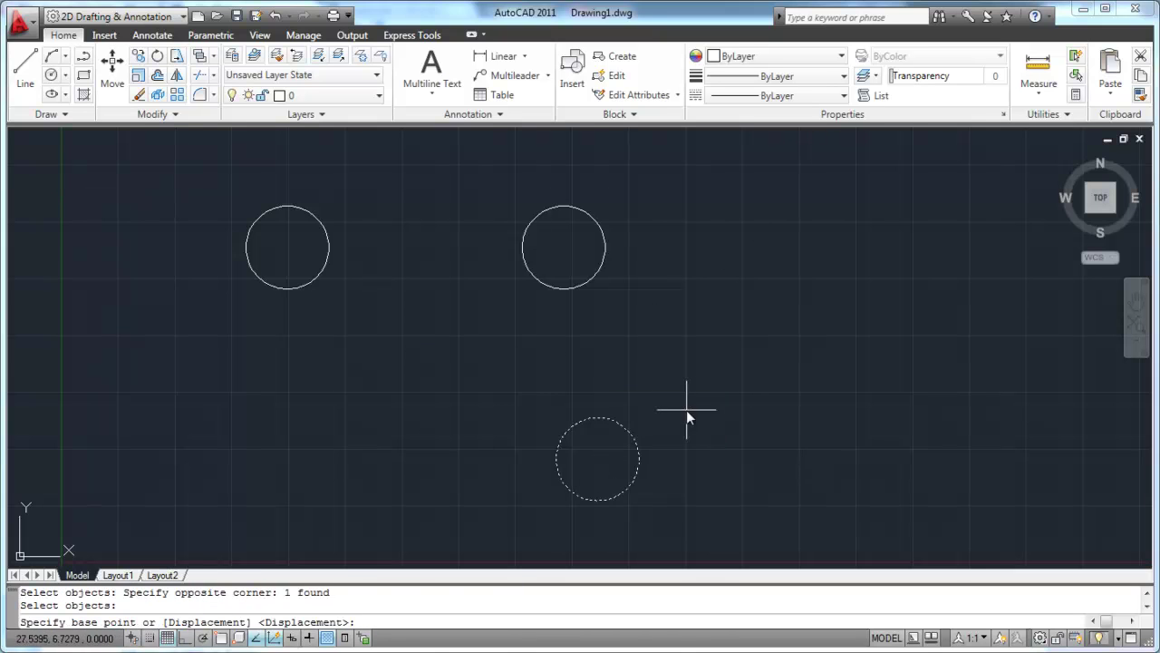
left_click(687, 409)
left_click(733, 323)
Step: Move the lower circle by its center (cen snap) onto the bottom quadrant (qua snap) of the upper left circle
key("Return")
left_click(676, 288)
left_click(633, 367)
key("Return")
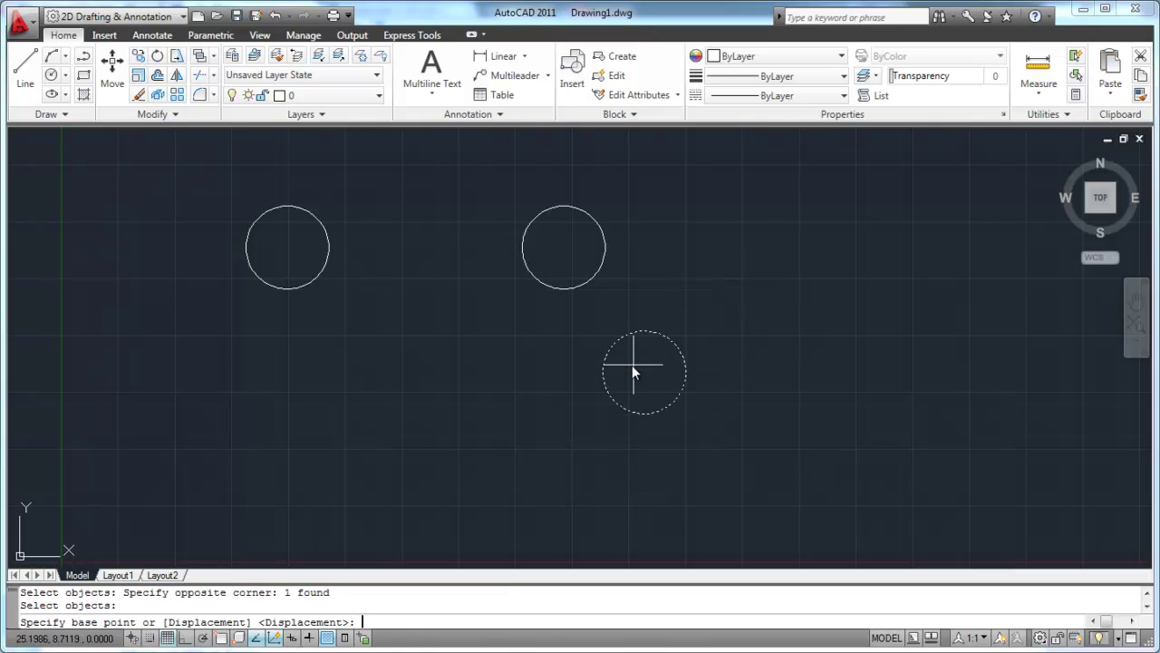
type("cen")
key("Return")
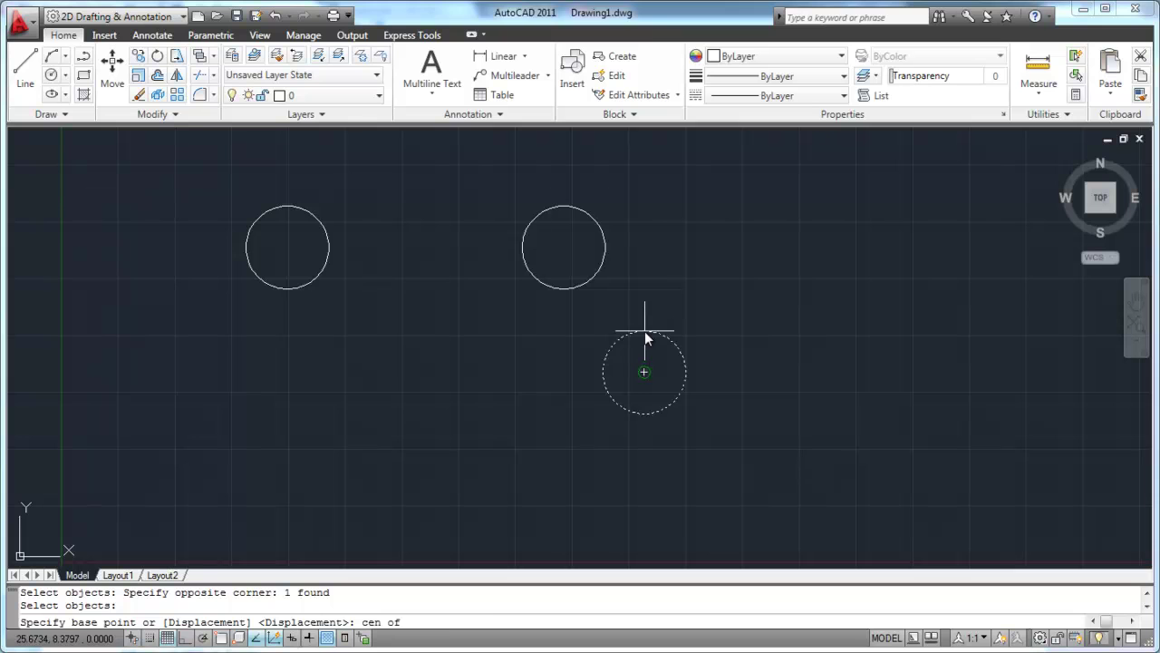
left_click(645, 331)
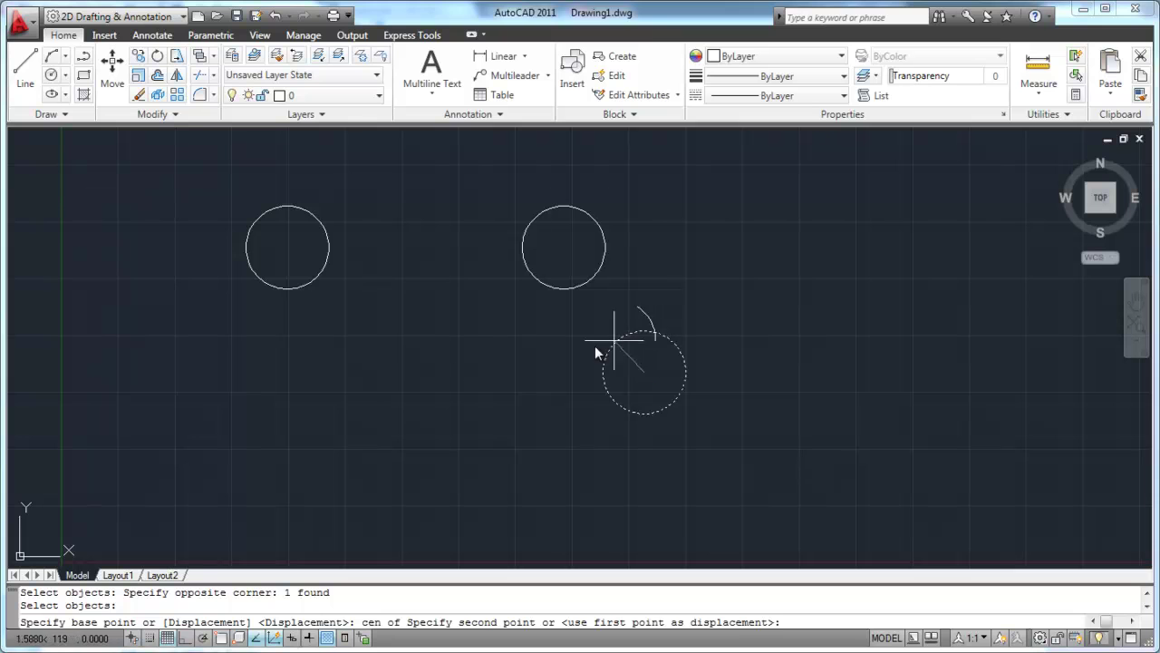
type("qua")
key("Return")
left_click(289, 284)
key("Return")
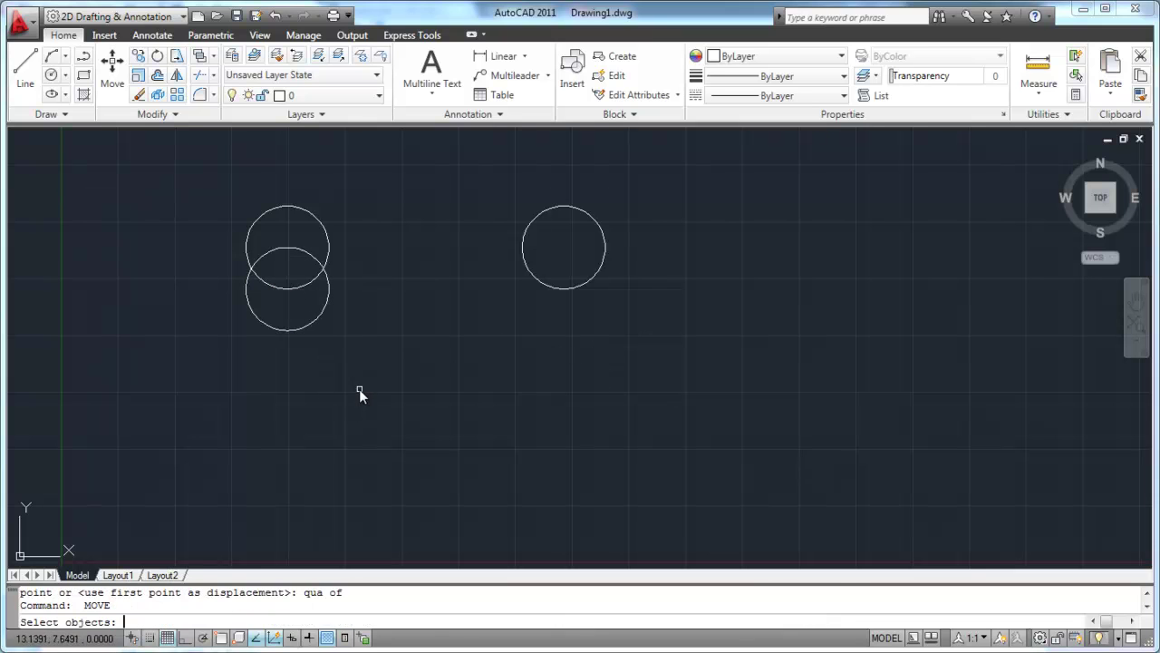
key("Escape")
key("Escape")
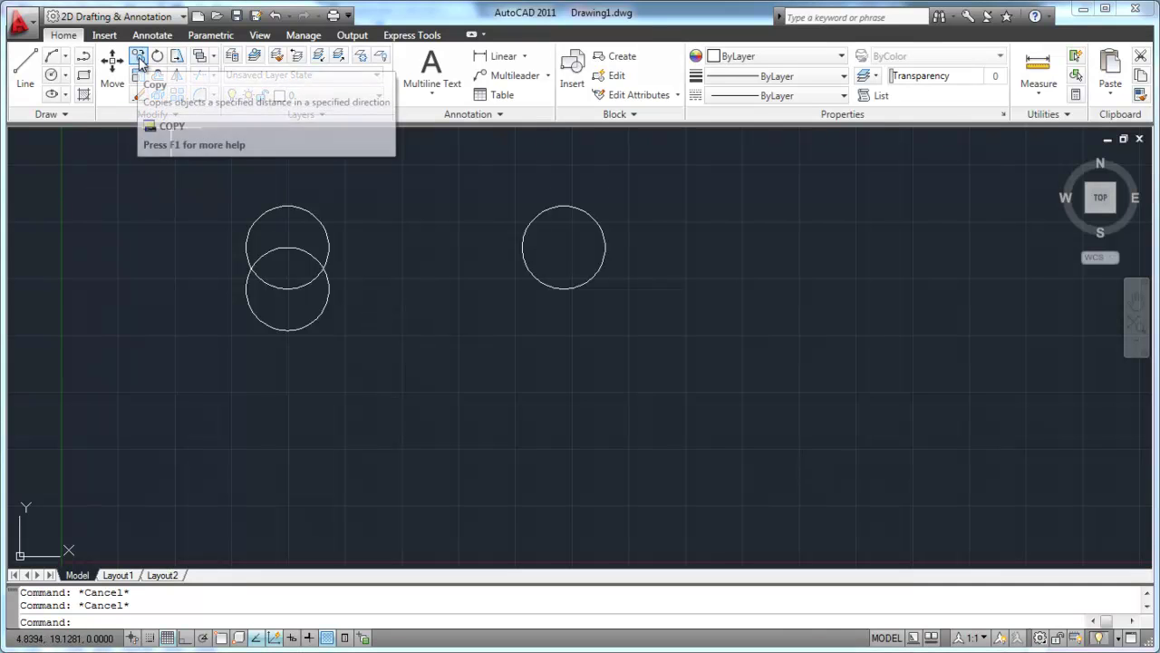
type("c")
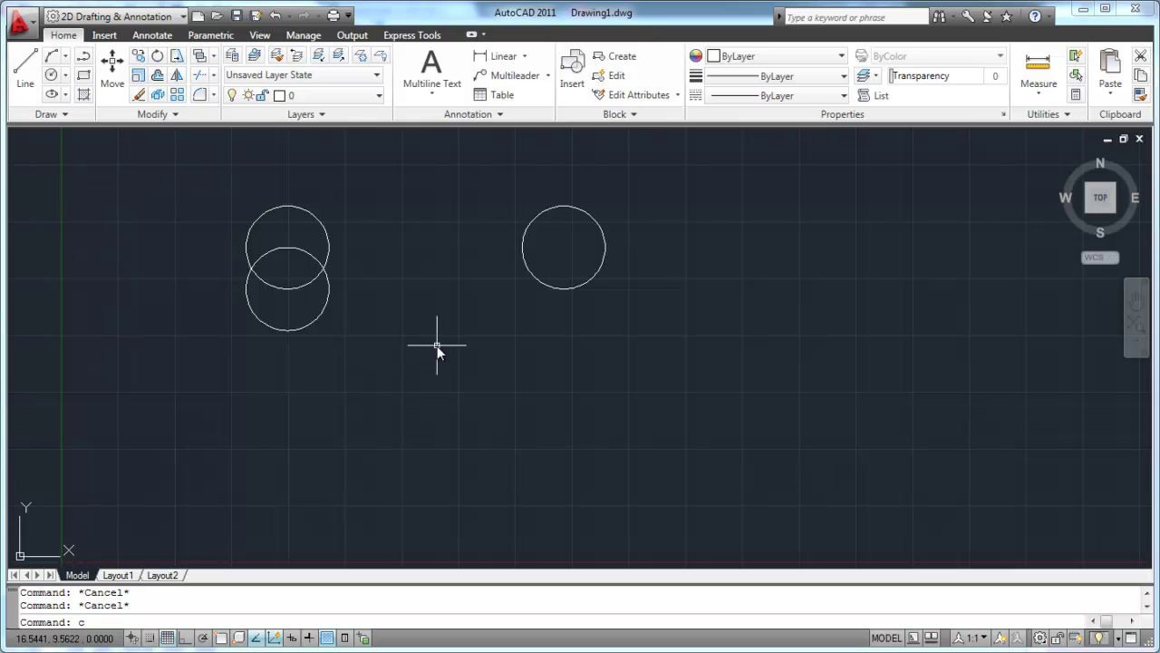
key("Return")
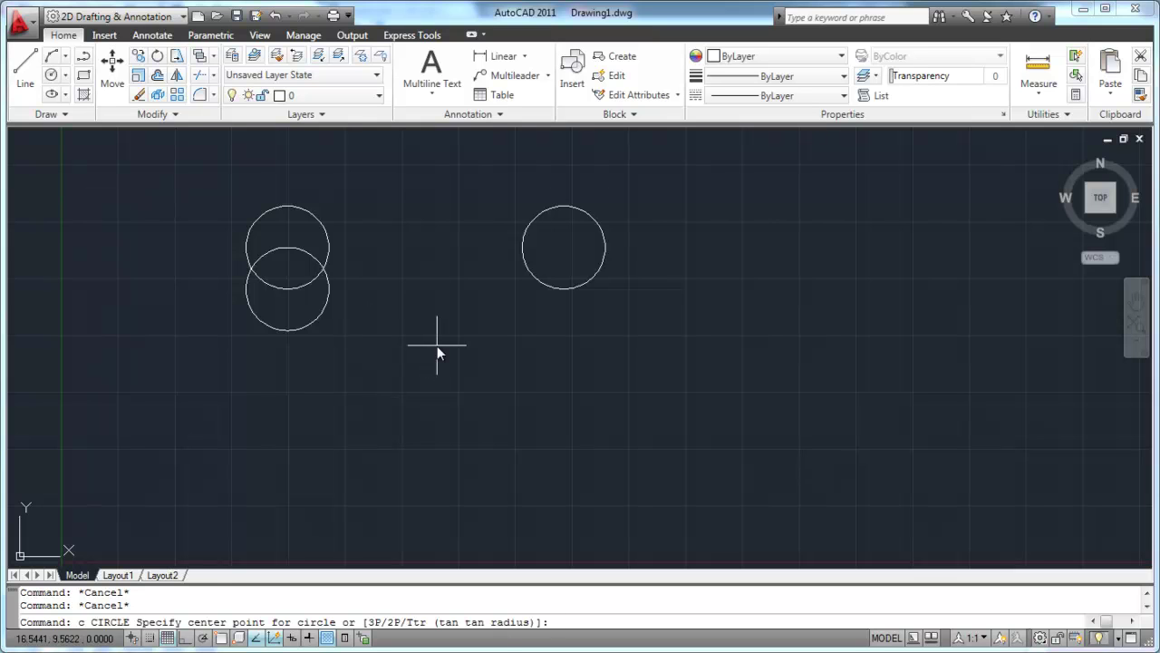
key("Escape")
Step: Copy the right circle five times to scattered points below and right of it, using a free base point beside it
type("co")
key("Return")
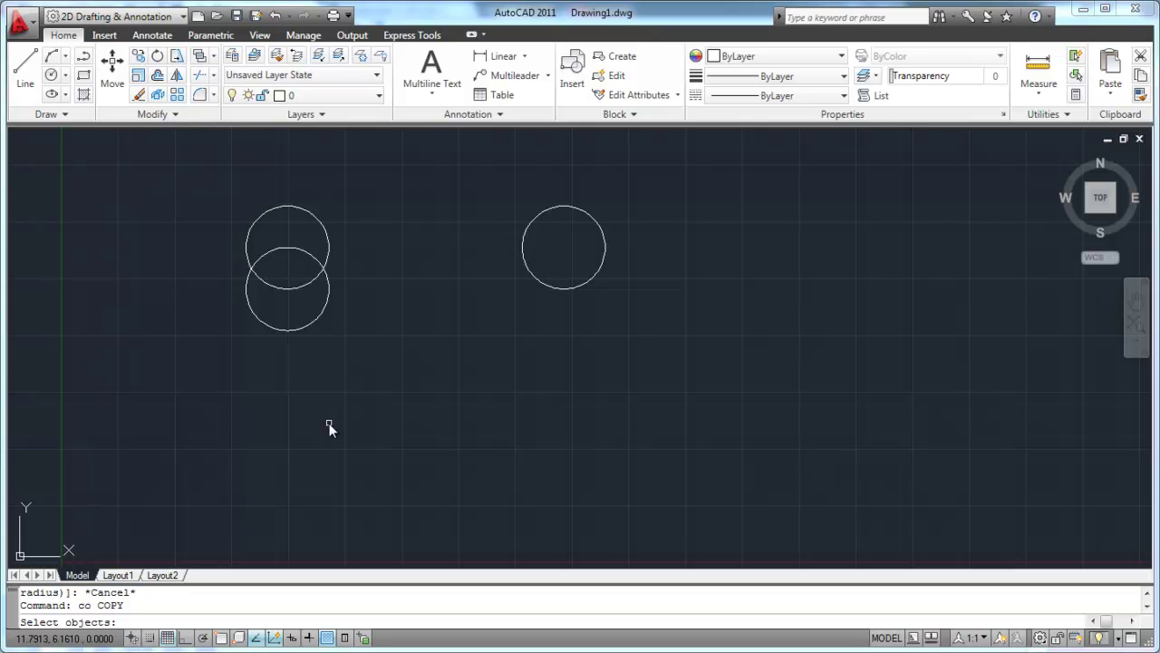
left_click(530, 270)
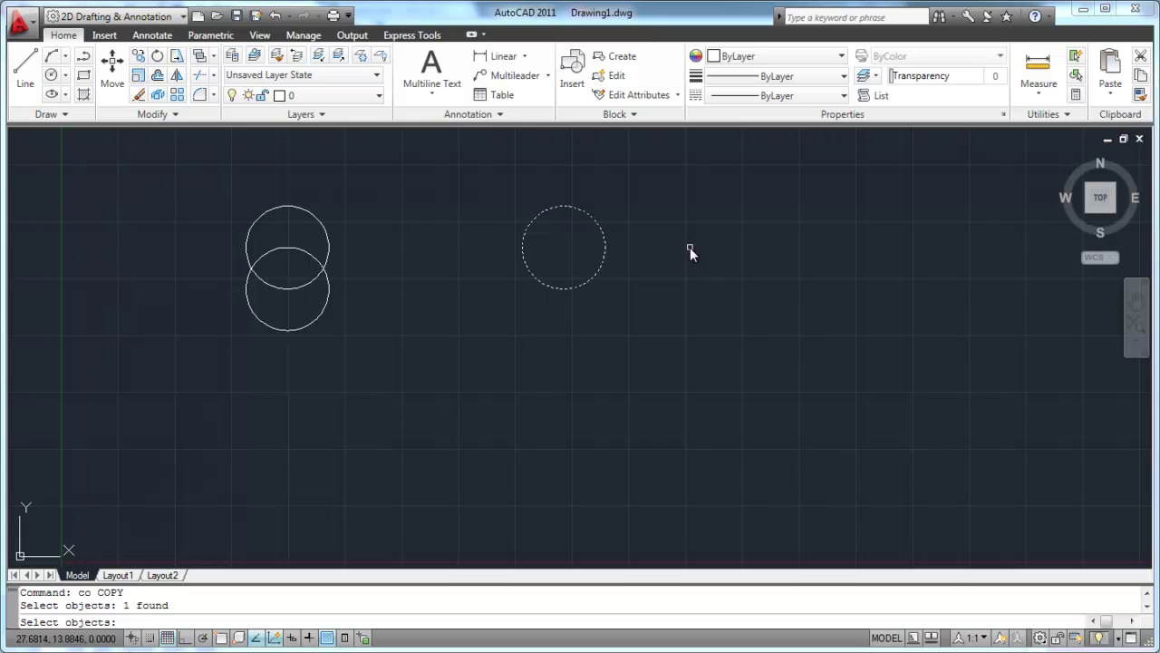
key("Return")
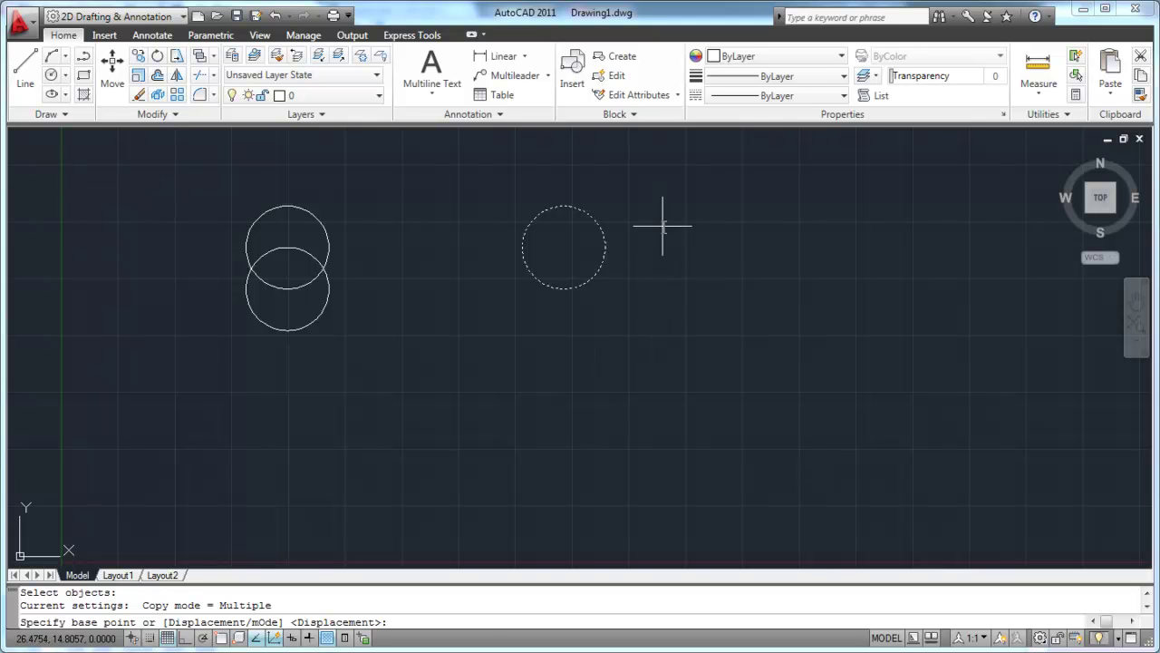
left_click(660, 262)
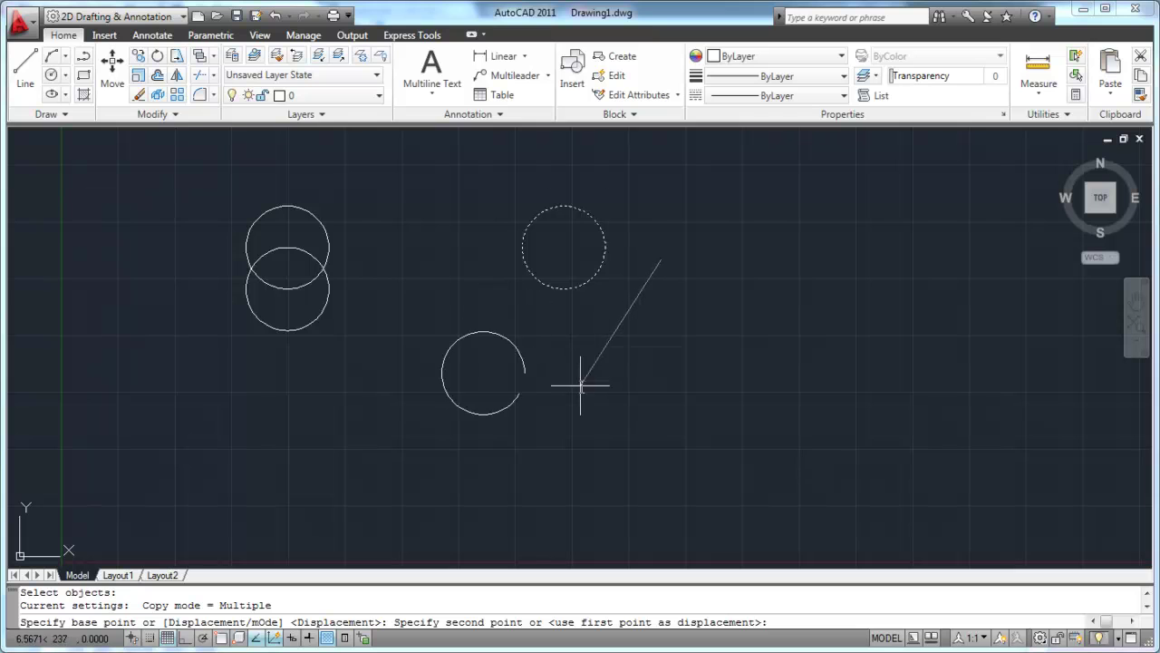
left_click(606, 349)
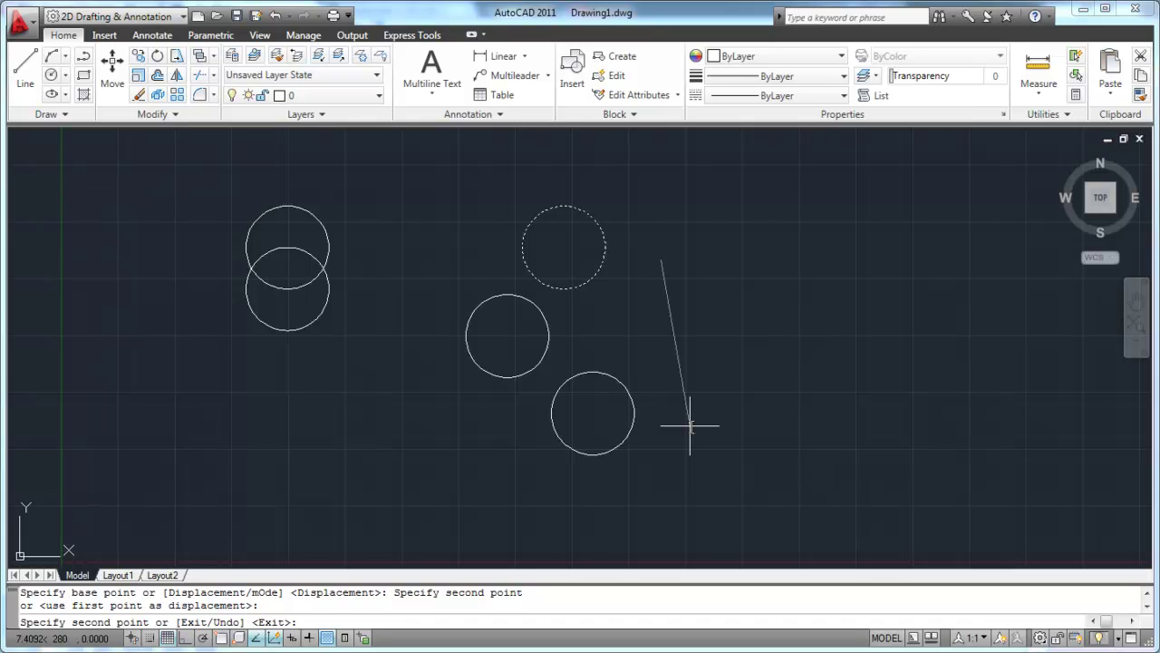
left_click(690, 424)
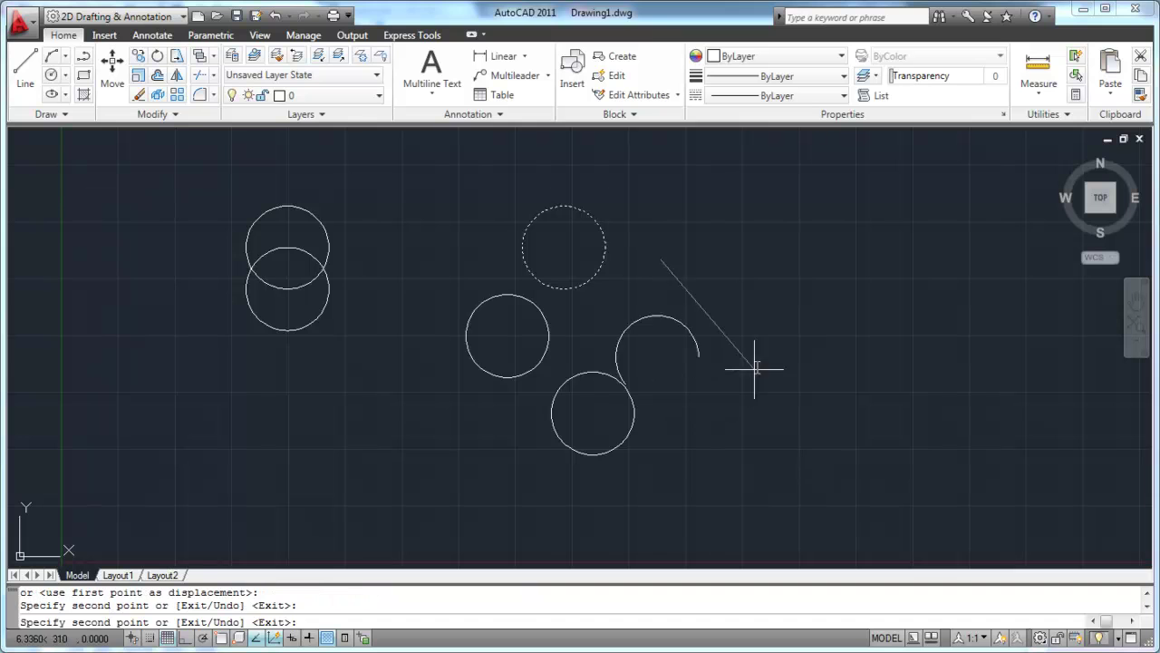
left_click(830, 378)
left_click(896, 271)
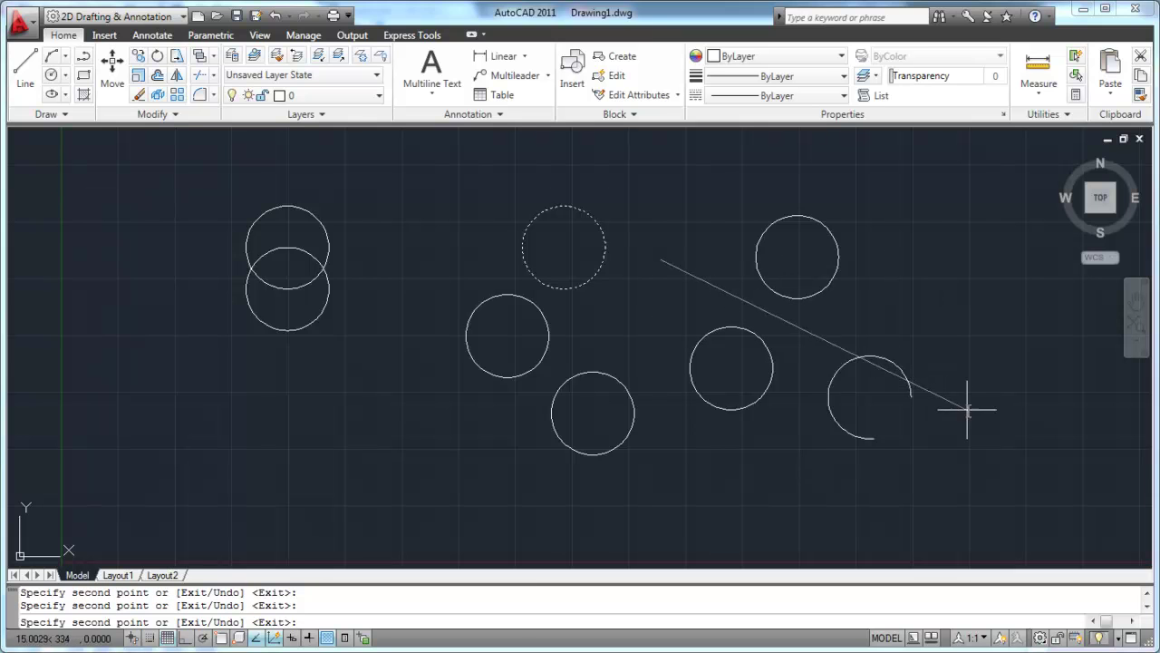
left_click(968, 443)
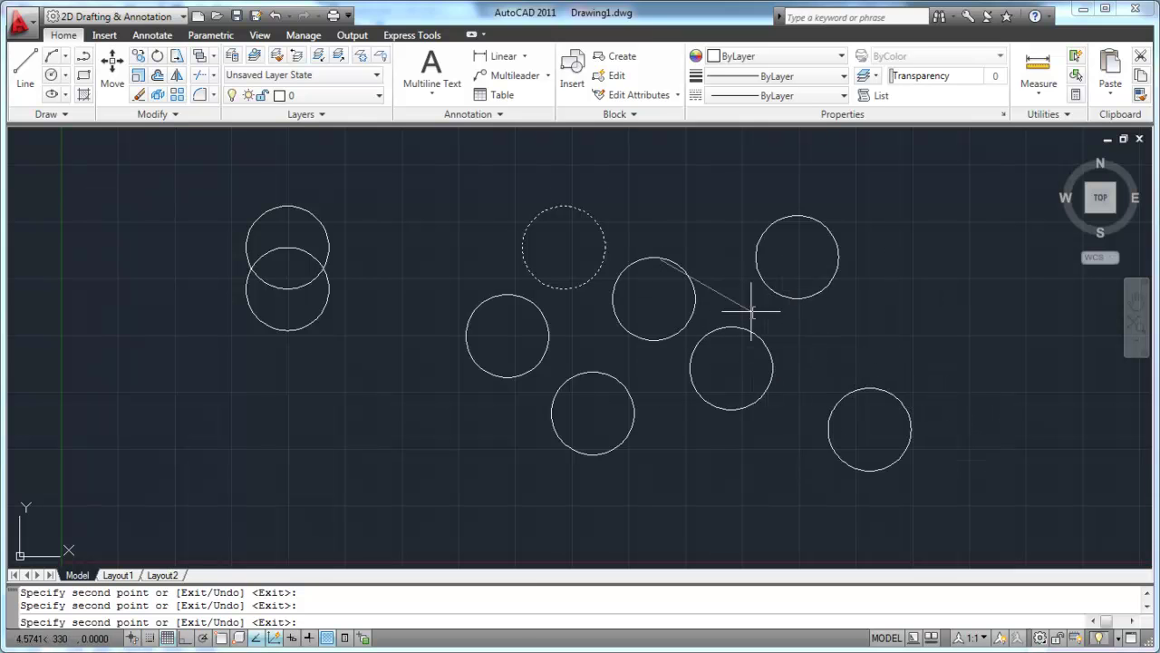
key("Return")
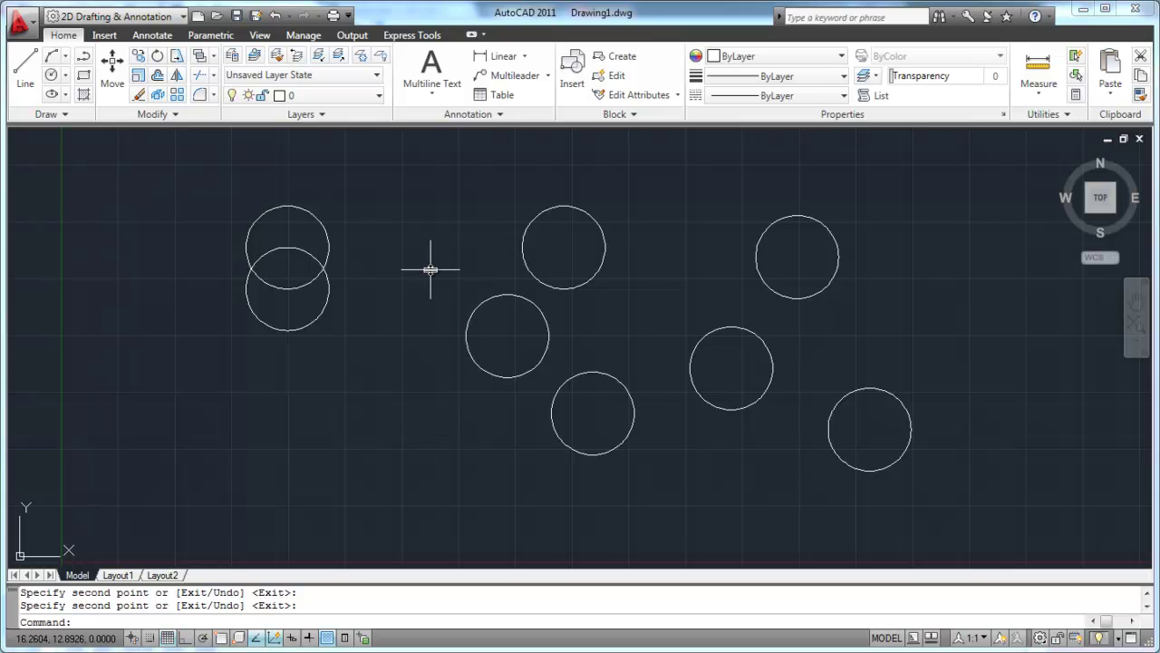
Step: Erase the six separate circles on the right, keeping the two overlapping circles
type("e")
key("Return")
left_click(440, 201)
left_click(968, 495)
key("Return")
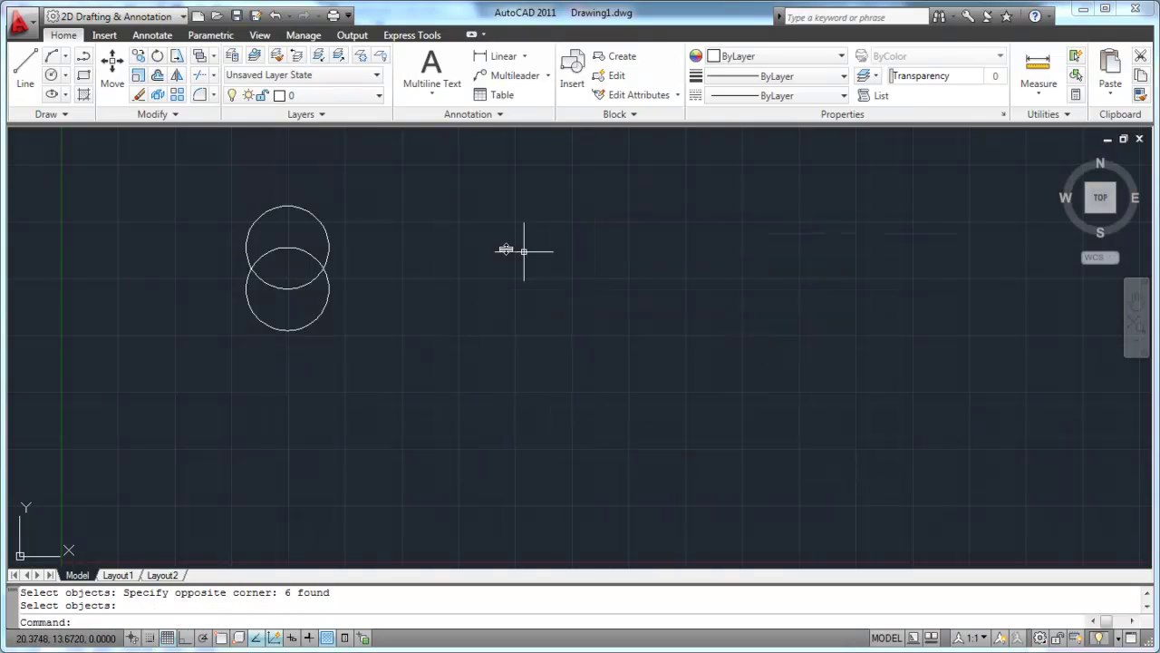
left_click(140, 58)
key("Escape")
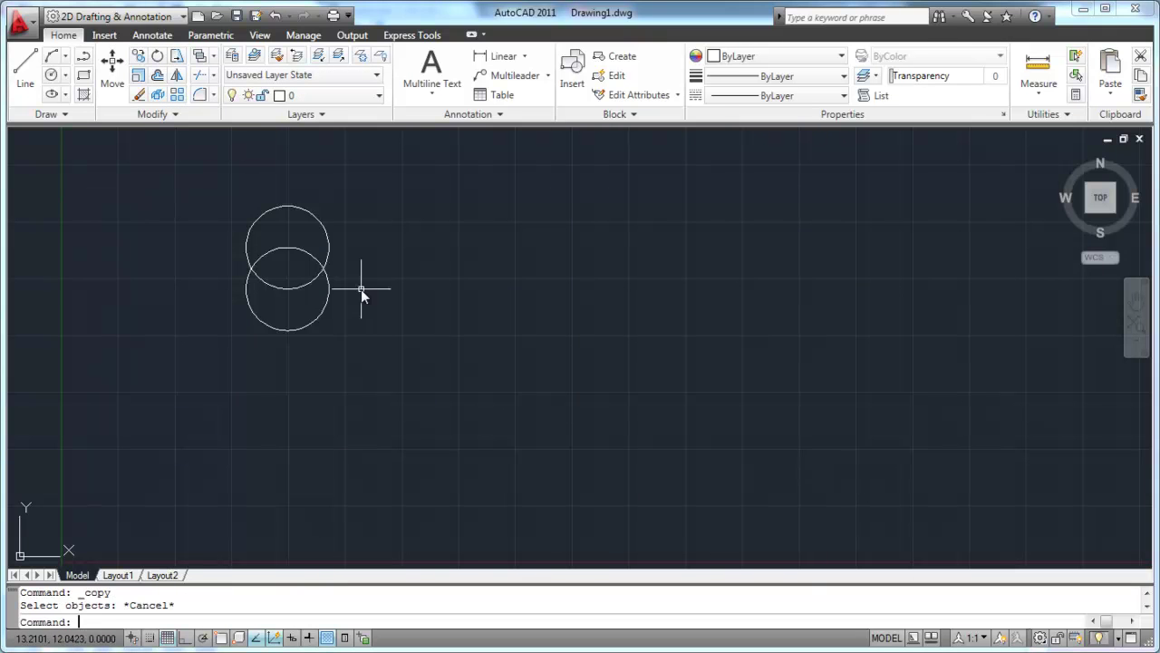
key("Escape")
Step: Erase the two overlapping circles with a crossing selection
type("e")
key("Return")
left_click(340, 283)
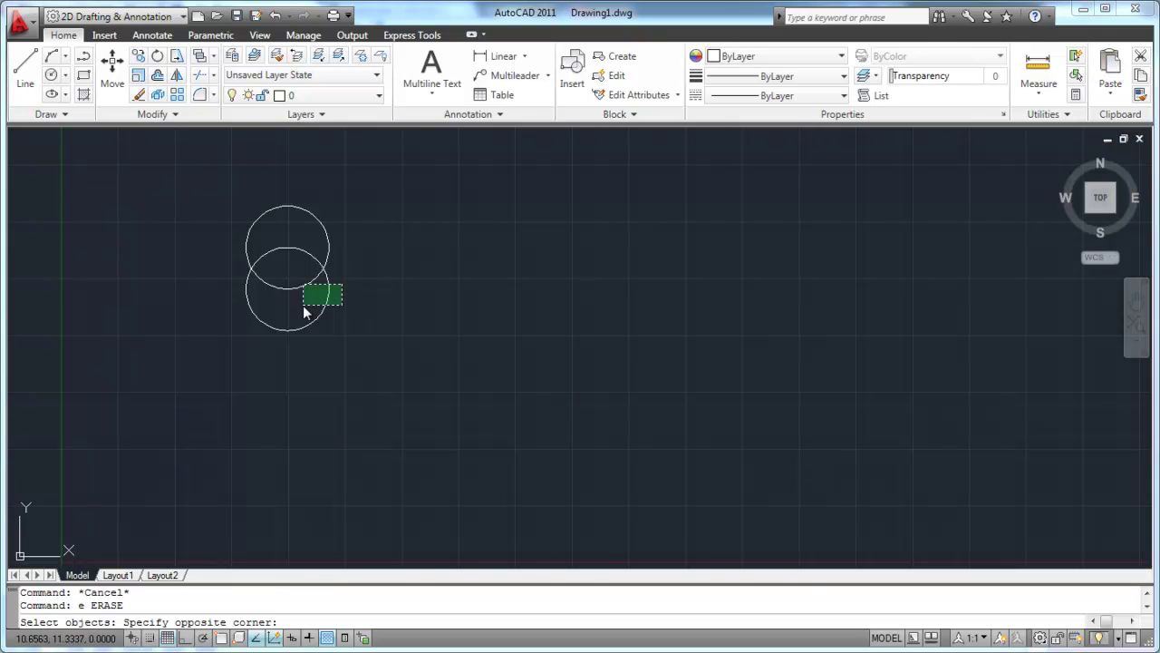
left_click(306, 308)
key("Return")
Step: Draw a large circle with a radius of about 2.46 in the left half of the drawing area
type("c")
key("Return")
left_click(309, 299)
left_click(356, 328)
Step: Draw a much smaller circle well to the right of the large one, at nearly the same height
type("c")
key("Return")
left_click(707, 294)
left_click(711, 310)
type("cen")
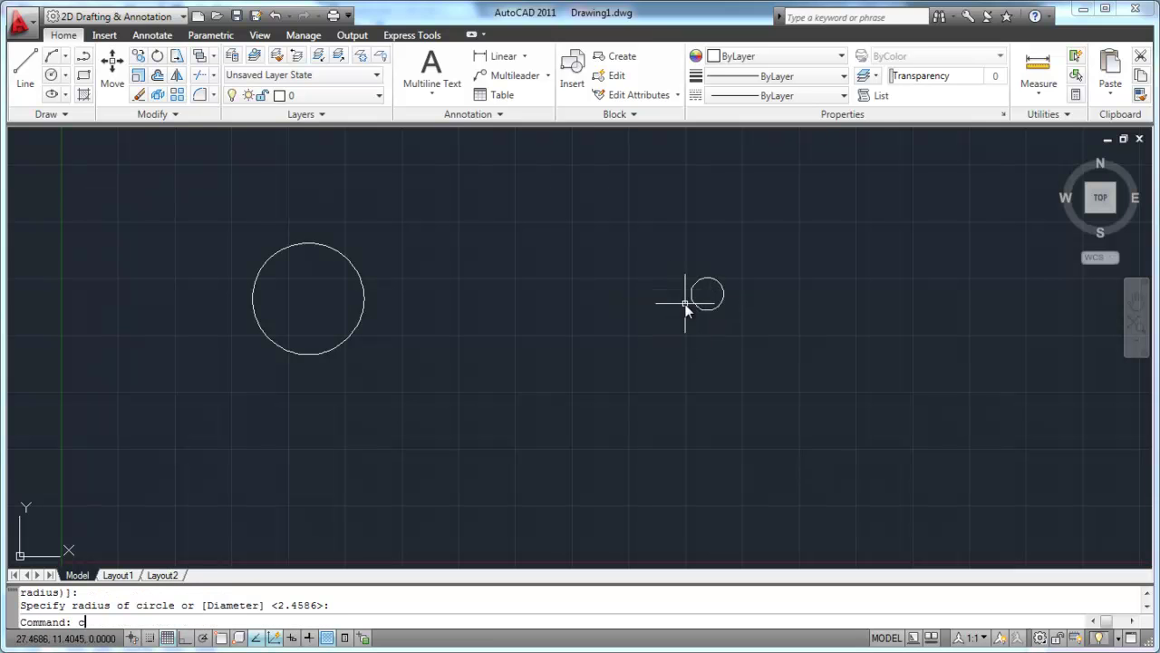
key("Return")
key("Escape")
key("Escape")
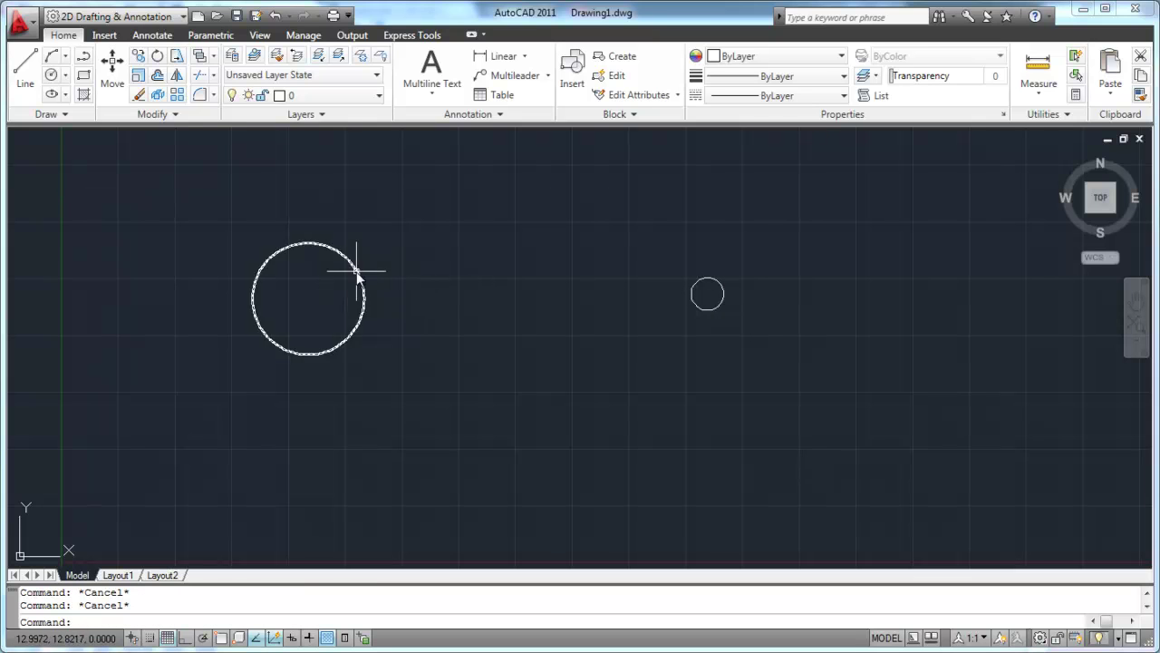
Step: Copy the small circle with Center snaps, from its own center to the center of the large circle
left_click(138, 56)
left_click(721, 286)
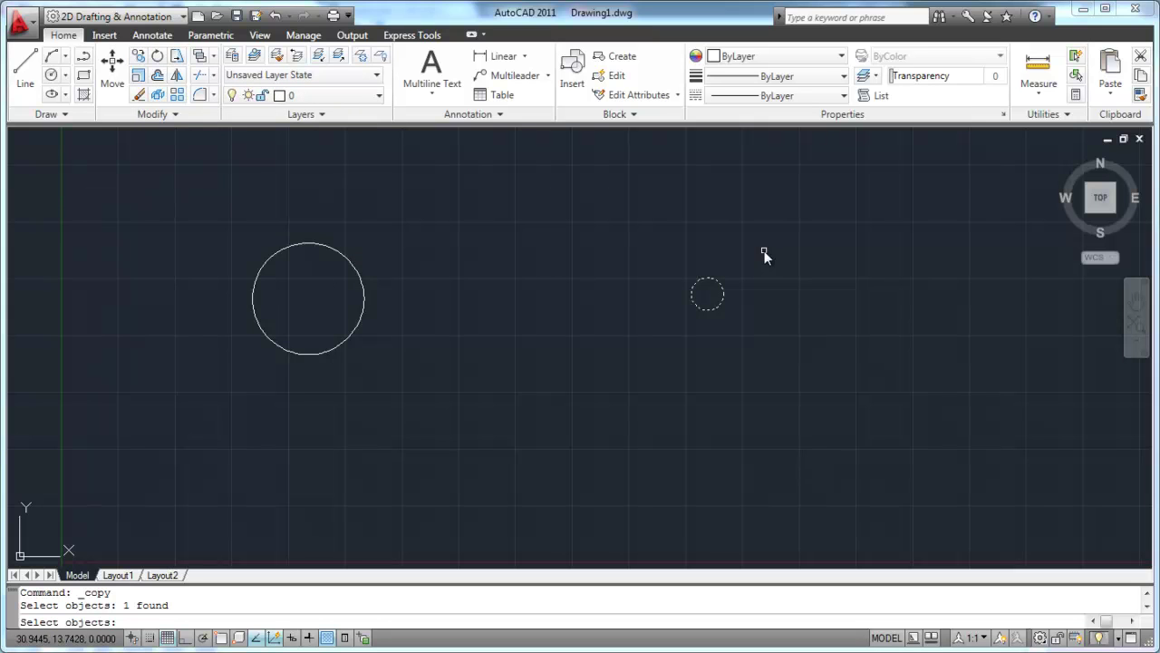
key("Return")
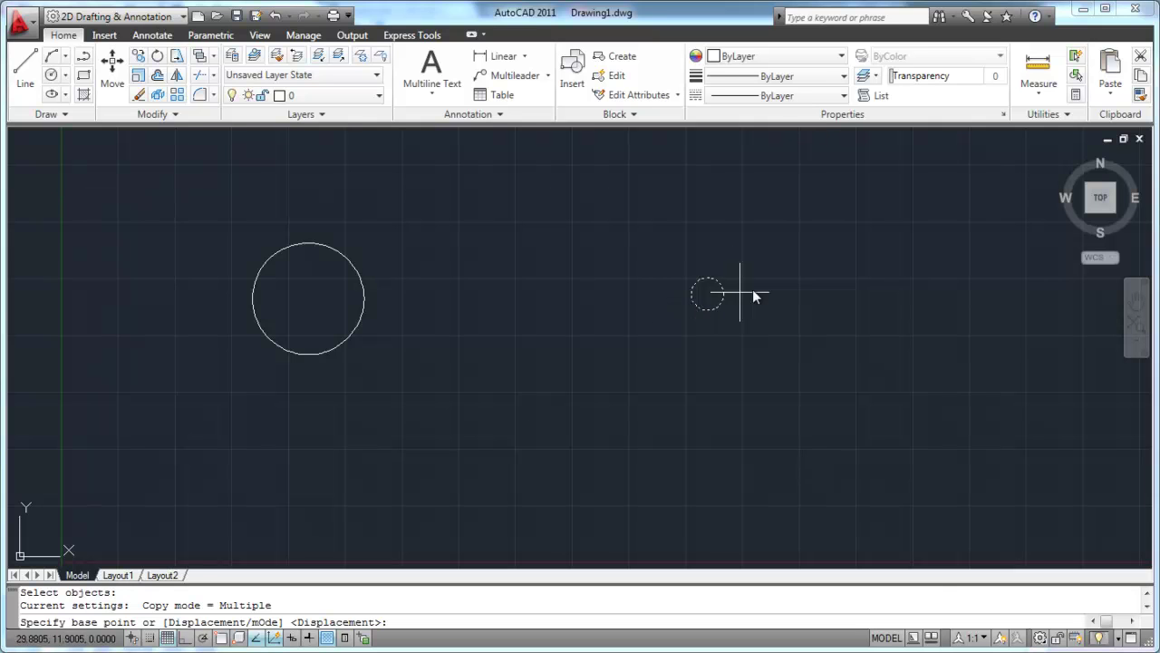
right_click(773, 277, "shift")
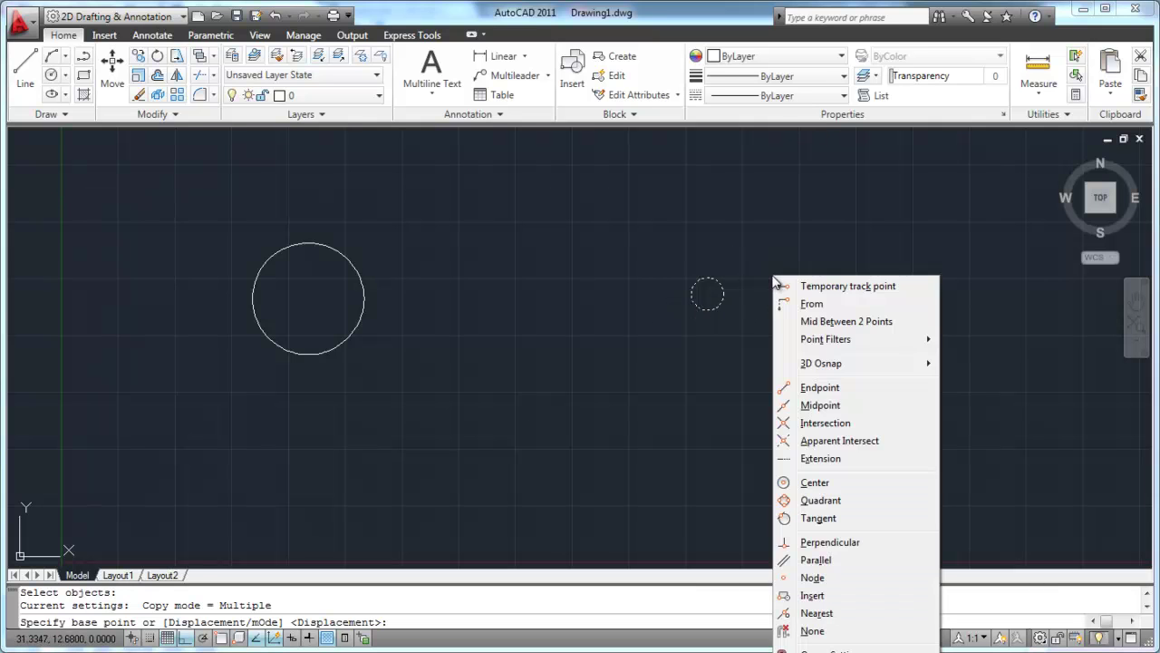
left_click(815, 483)
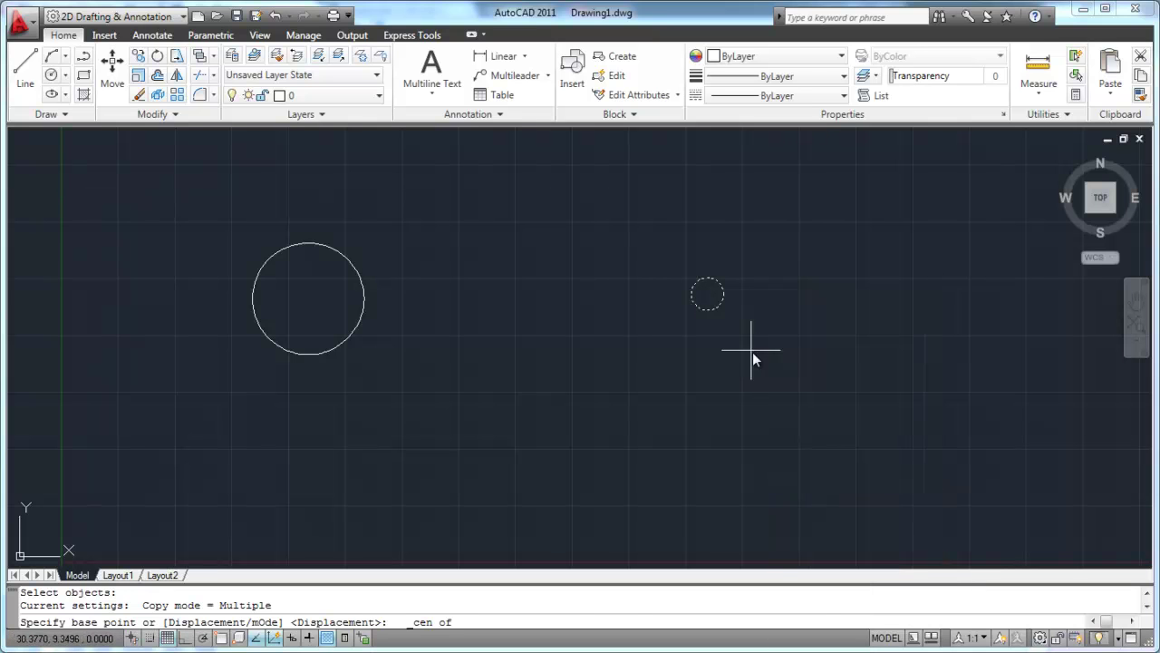
left_click(722, 310)
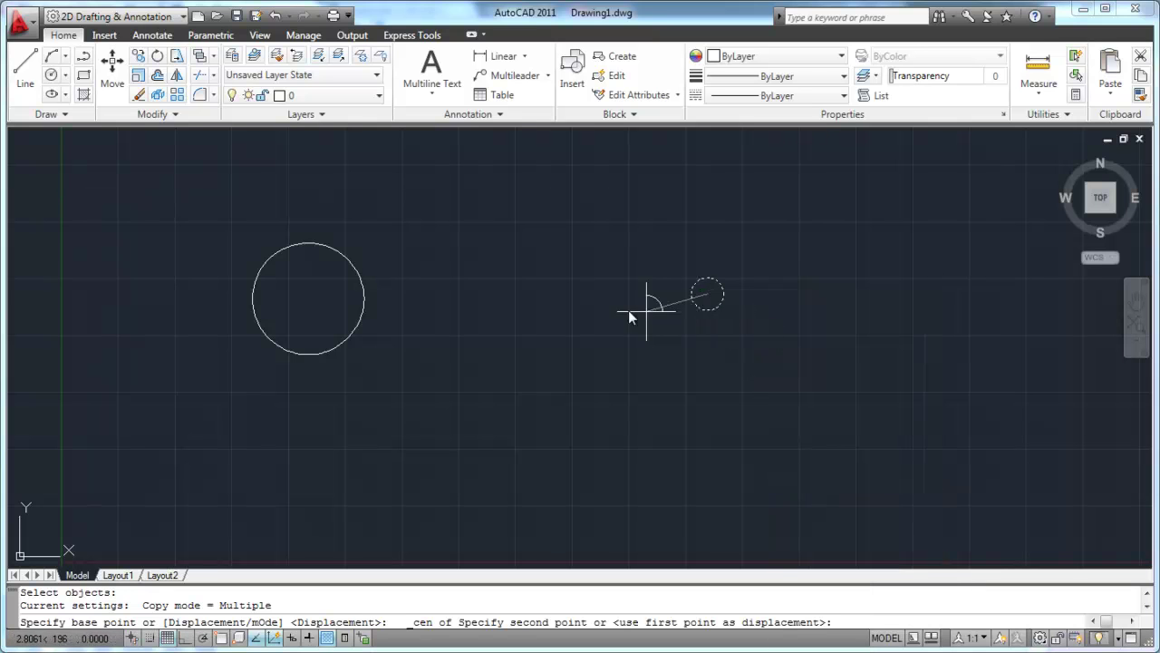
right_click(442, 247, "shift")
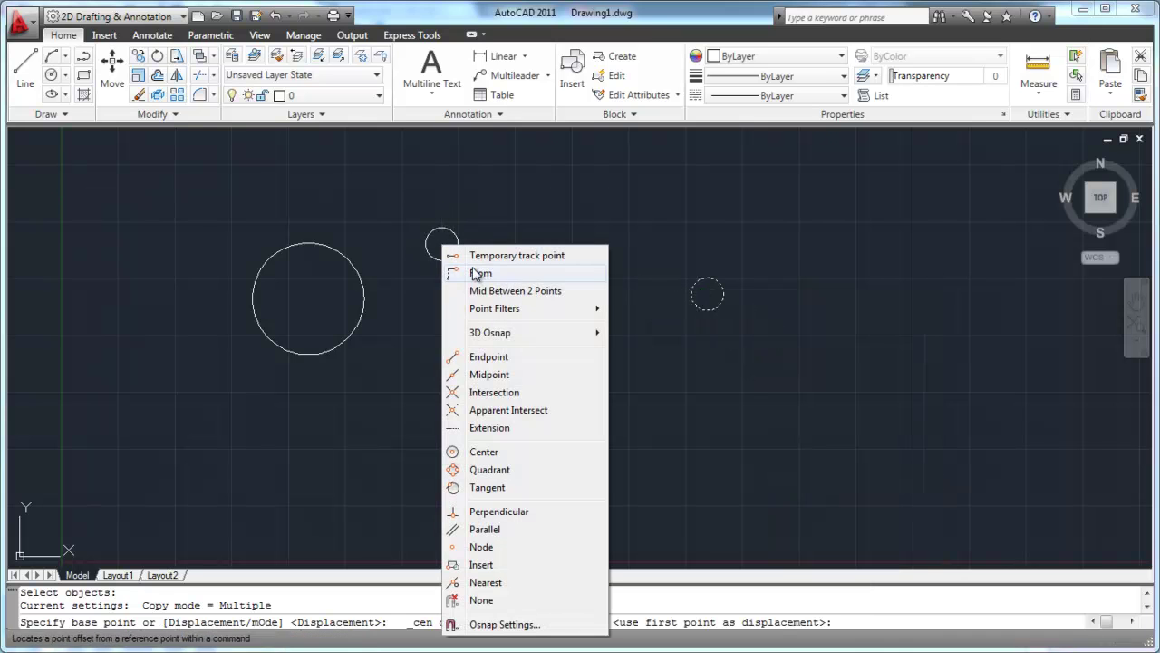
left_click(505, 453)
left_click(350, 254)
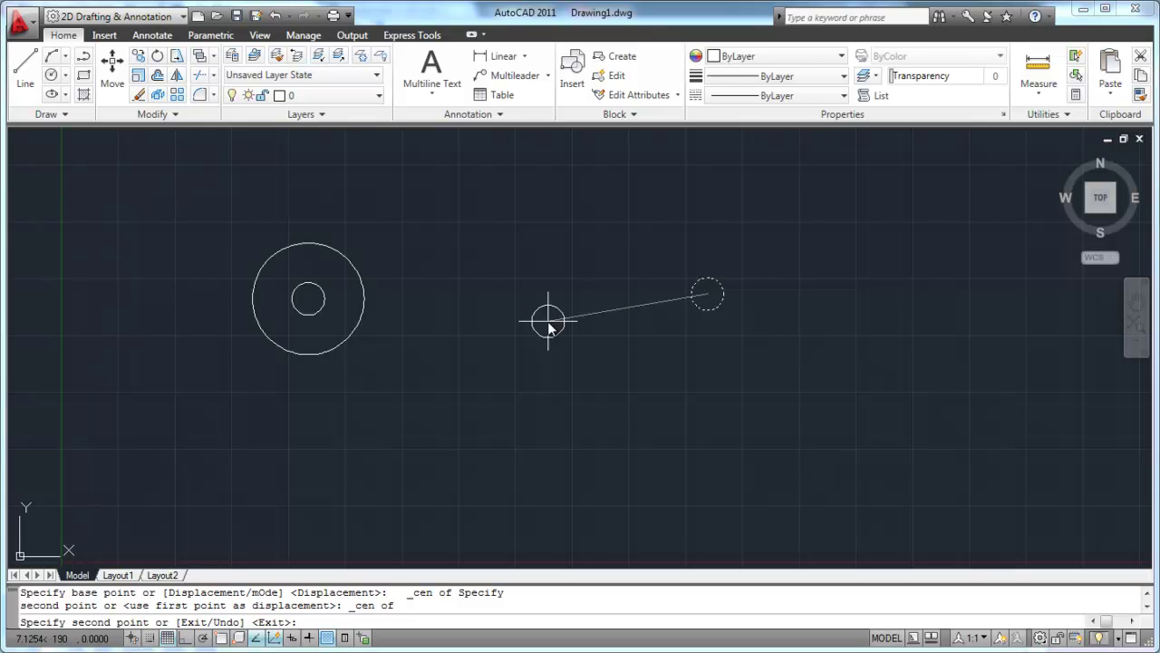
key("Return")
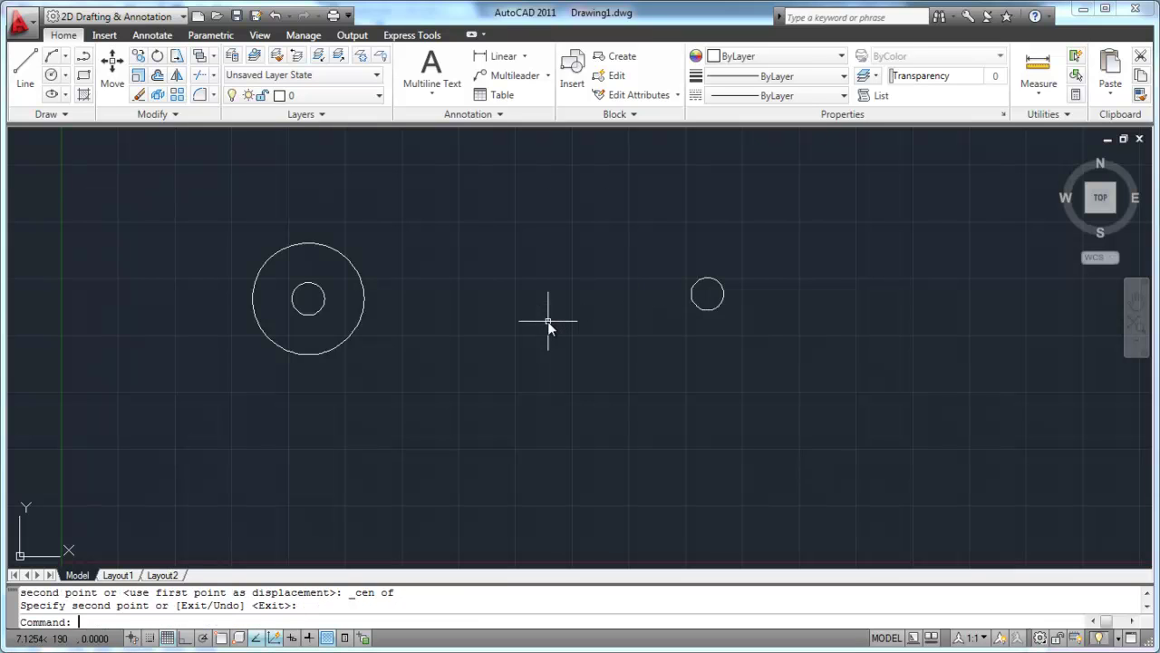